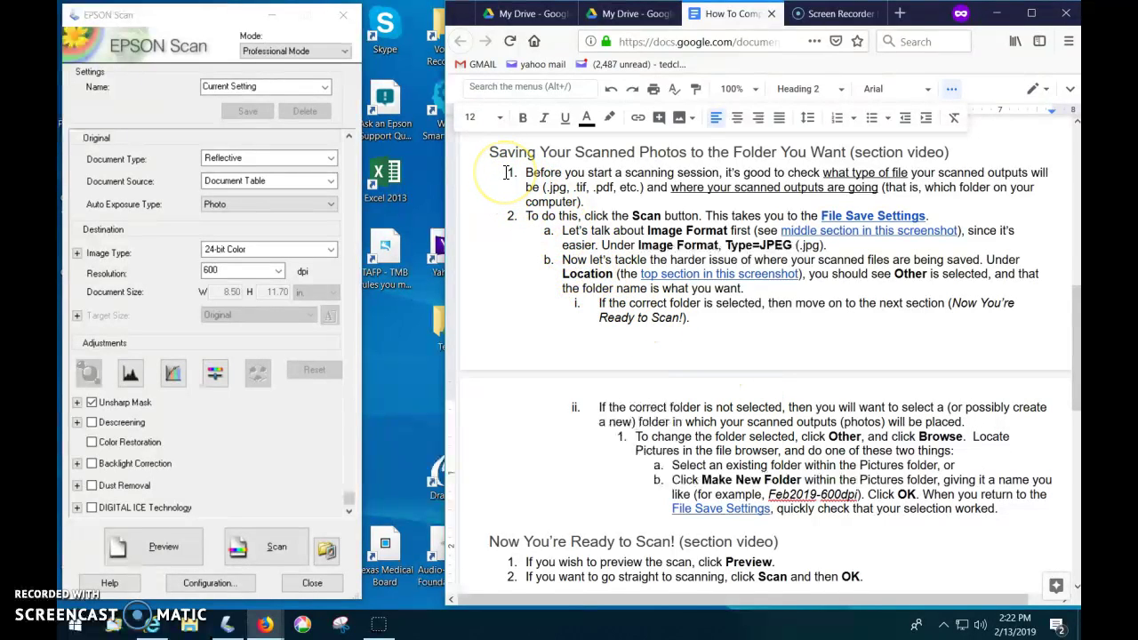
- Highlight the instructions on checking file type and destination, and open the scan's File Save Settings
{"action": "left_click_drag", "start_coordinate": [526, 173], "coordinate": [588, 202]}
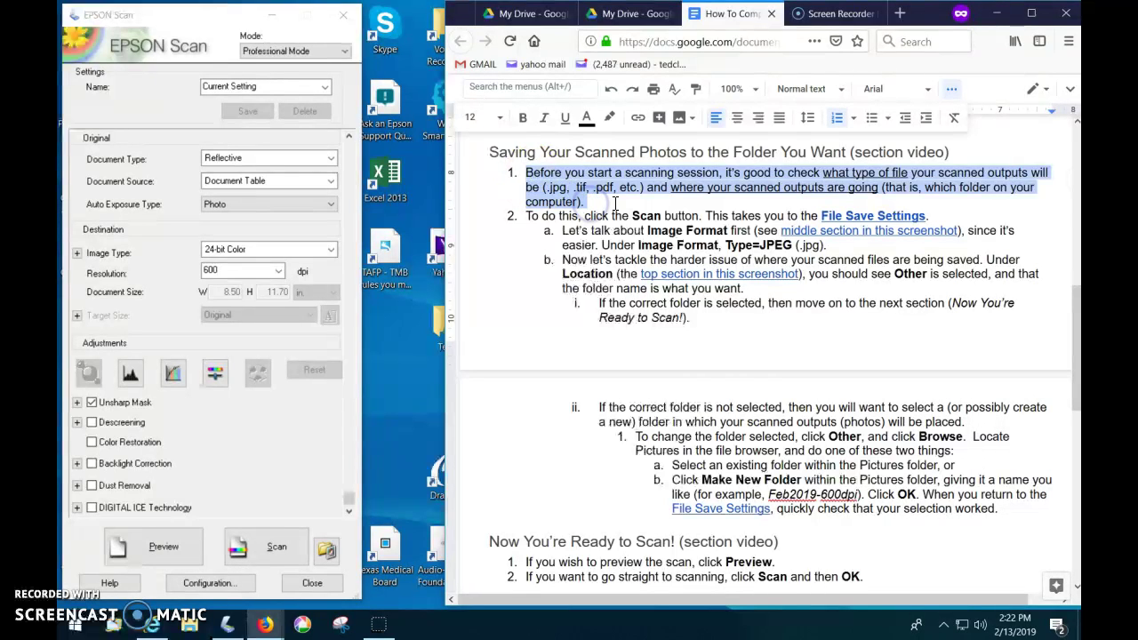
{"action": "left_click", "coordinate": [615, 202]}
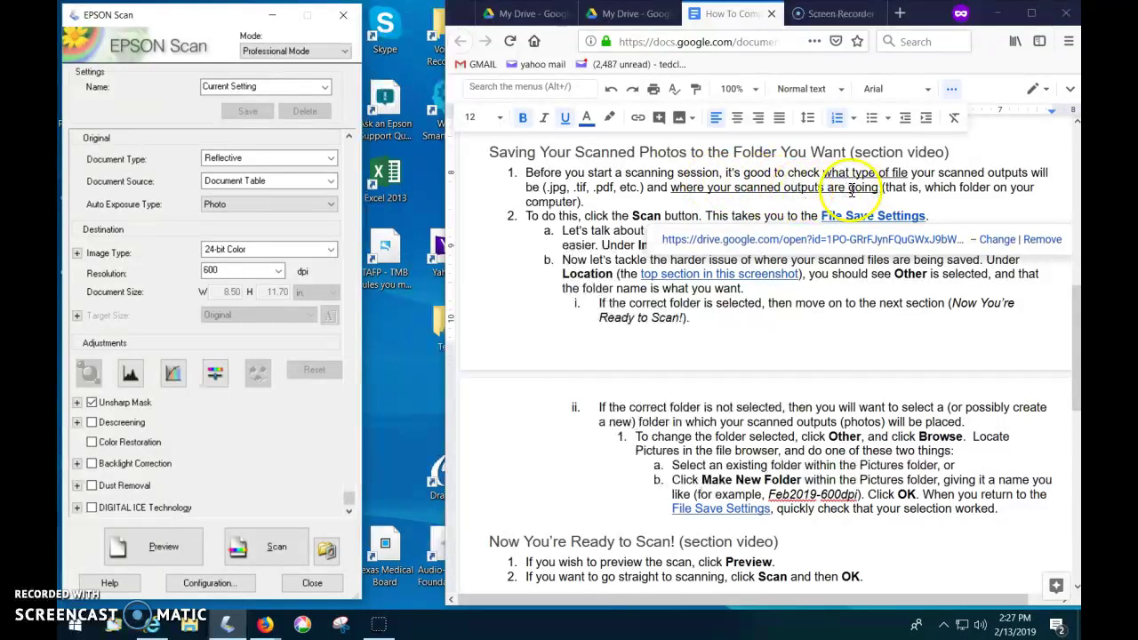
{"action": "left_click", "coordinate": [612, 216]}
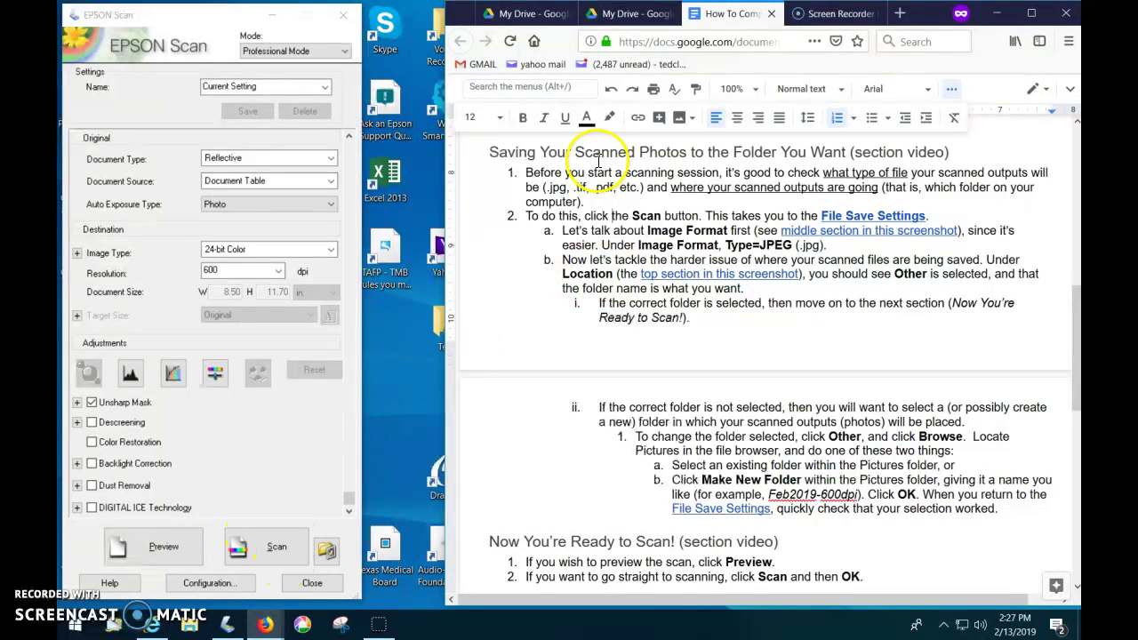
{"action": "left_click_drag", "start_coordinate": [585, 216], "coordinate": [727, 216]}
{"action": "left_click", "coordinate": [307, 538]}
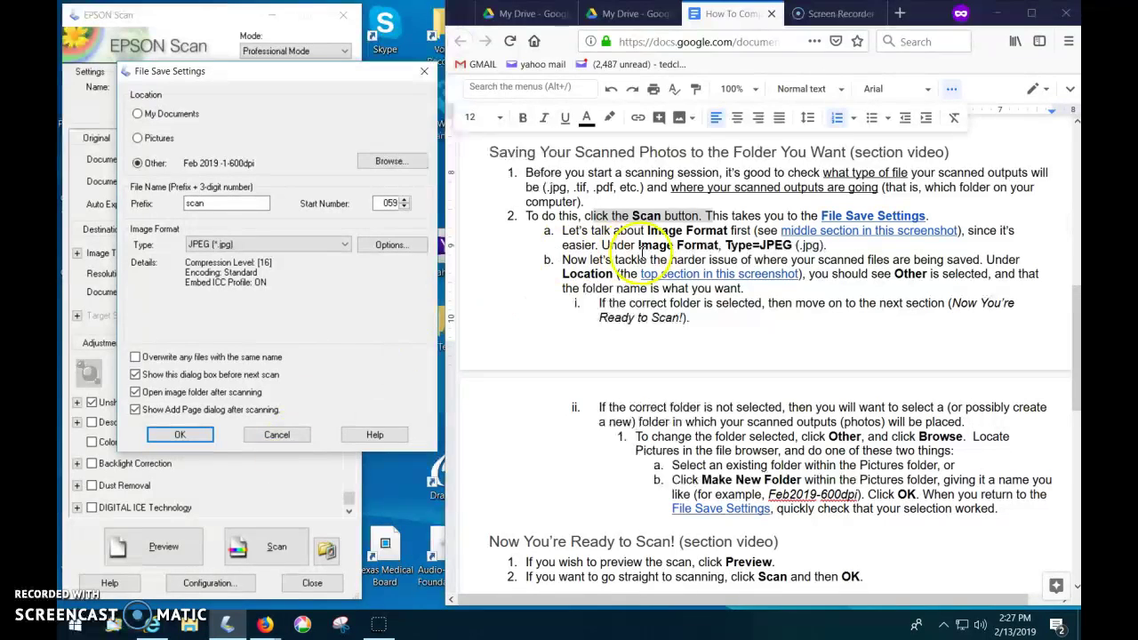
- Highlight the Image Format instruction and set the scan's image format type to JPEG (*.jpg)
{"action": "left_click", "coordinate": [596, 238]}
{"action": "left_click_drag", "start_coordinate": [556, 230], "coordinate": [834, 246]}
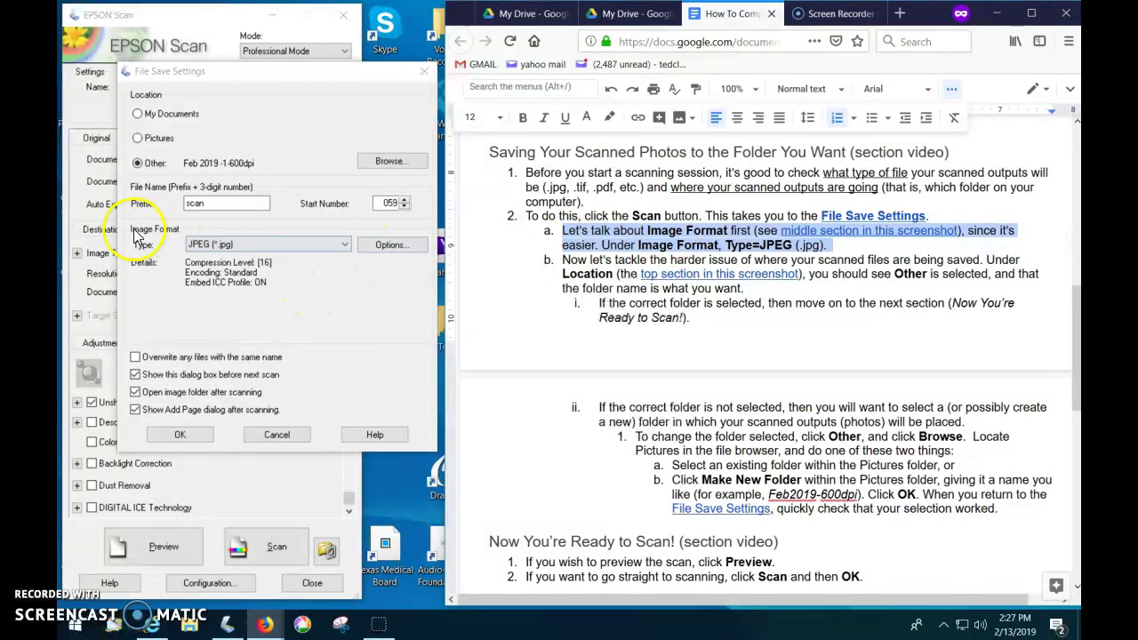
{"action": "left_click", "coordinate": [247, 247]}
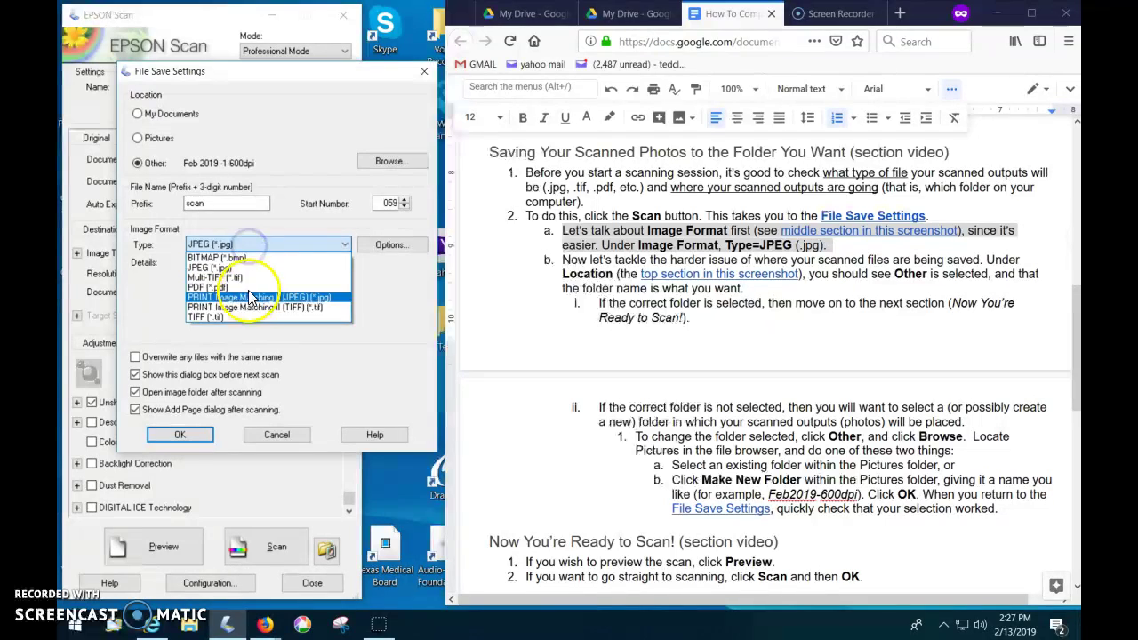
{"action": "left_click", "coordinate": [218, 267]}
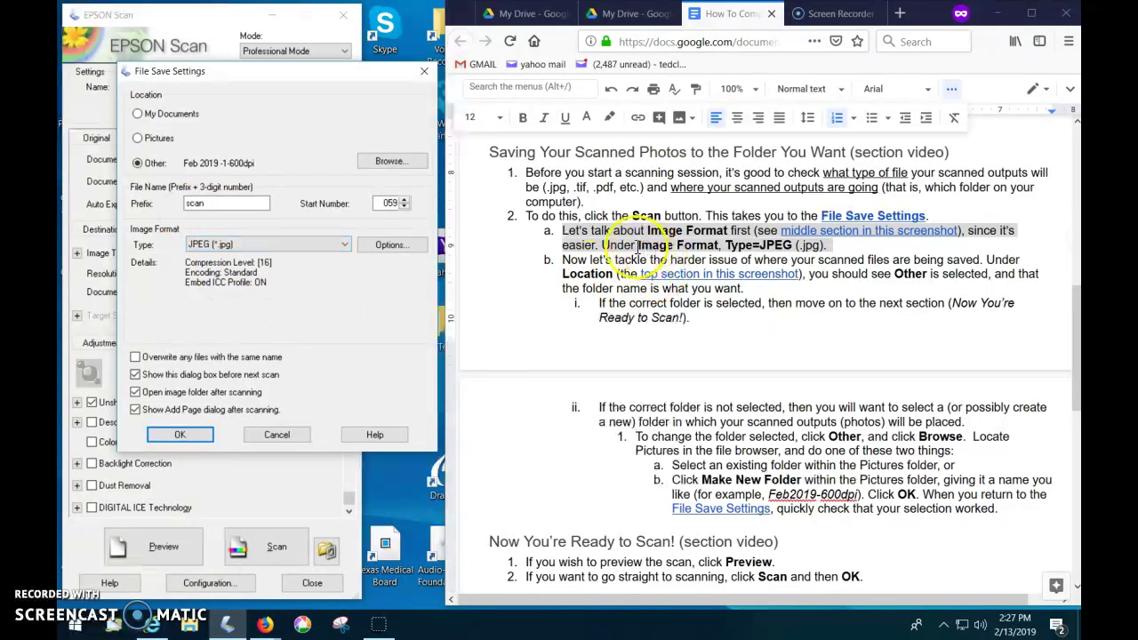
- Follow the Location instructions and select Other as the save location for the scans
{"action": "left_click", "coordinate": [601, 244]}
{"action": "scroll", "coordinate": [595, 238], "scroll_direction": "down", "scroll_amount": 2}
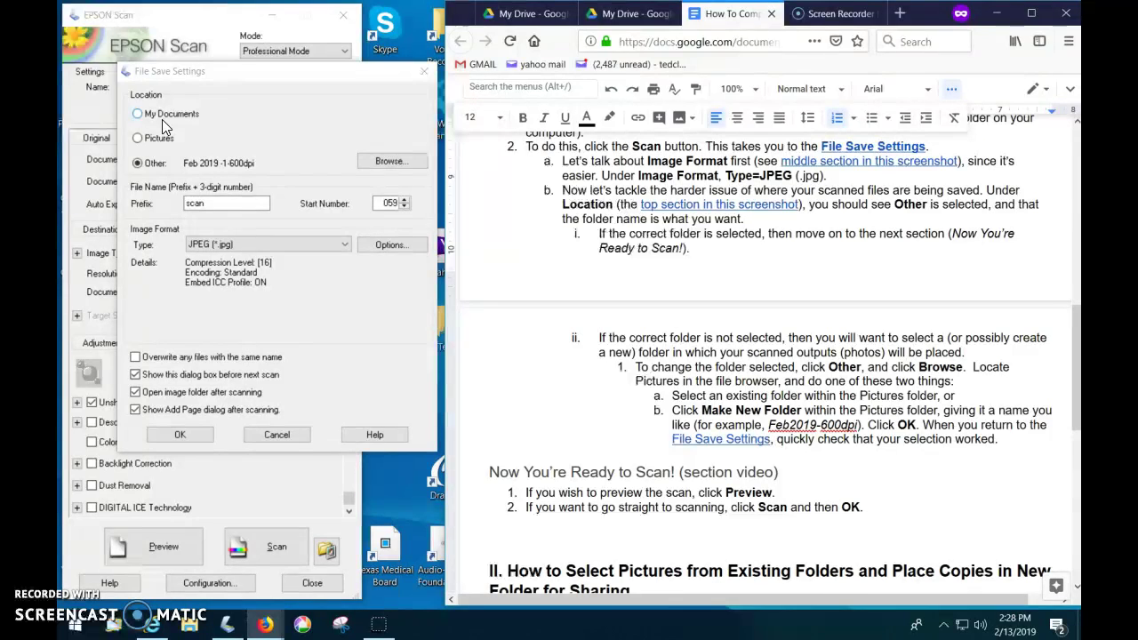
{"action": "left_click", "coordinate": [155, 139]}
{"action": "left_click_drag", "start_coordinate": [184, 164], "coordinate": [243, 170]}
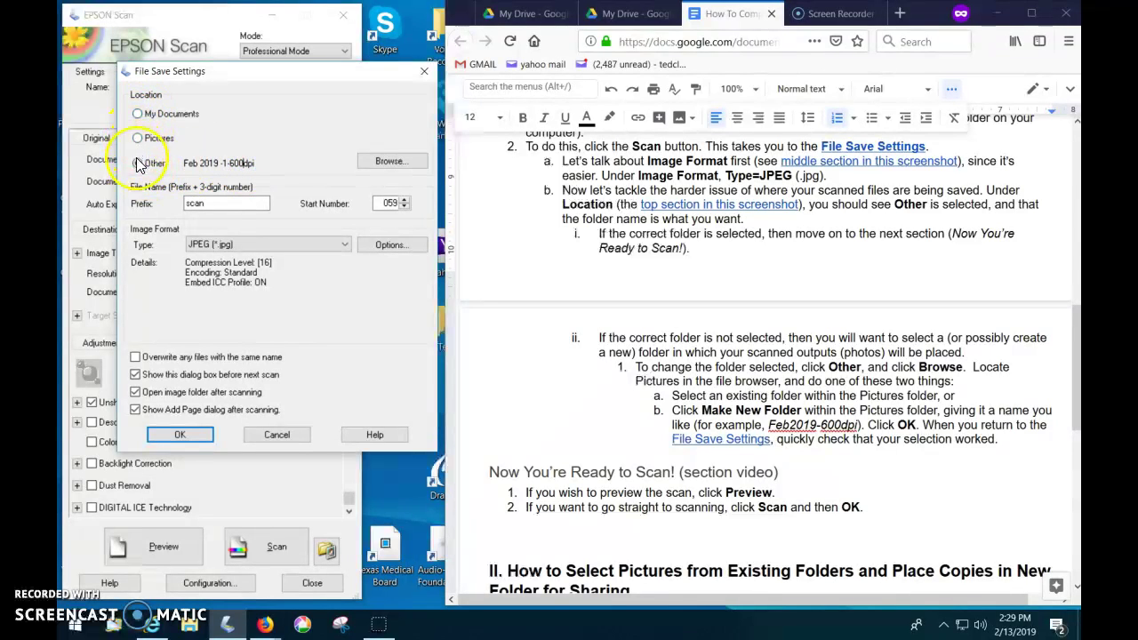
{"action": "left_click", "coordinate": [222, 163]}
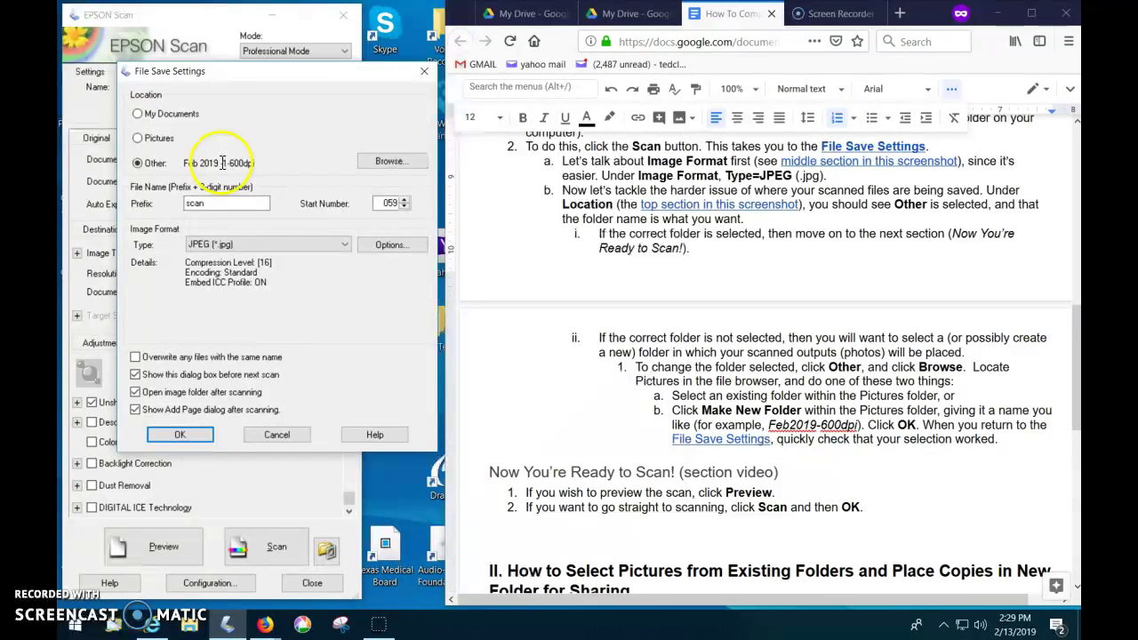
{"action": "left_click", "coordinate": [135, 171]}
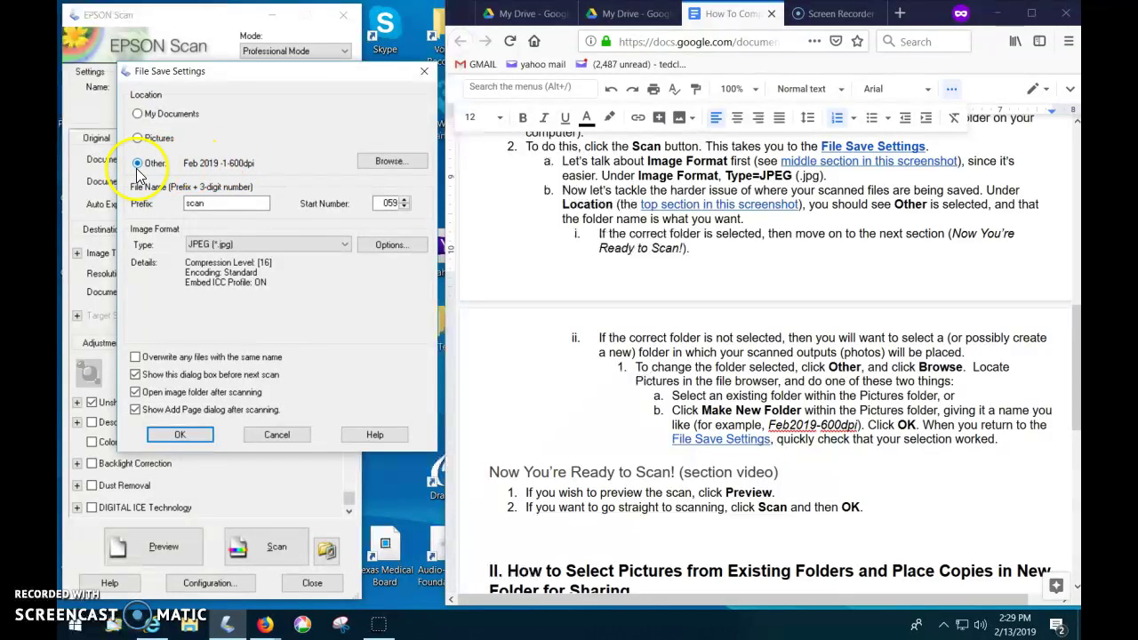
{"action": "left_click", "coordinate": [643, 373]}
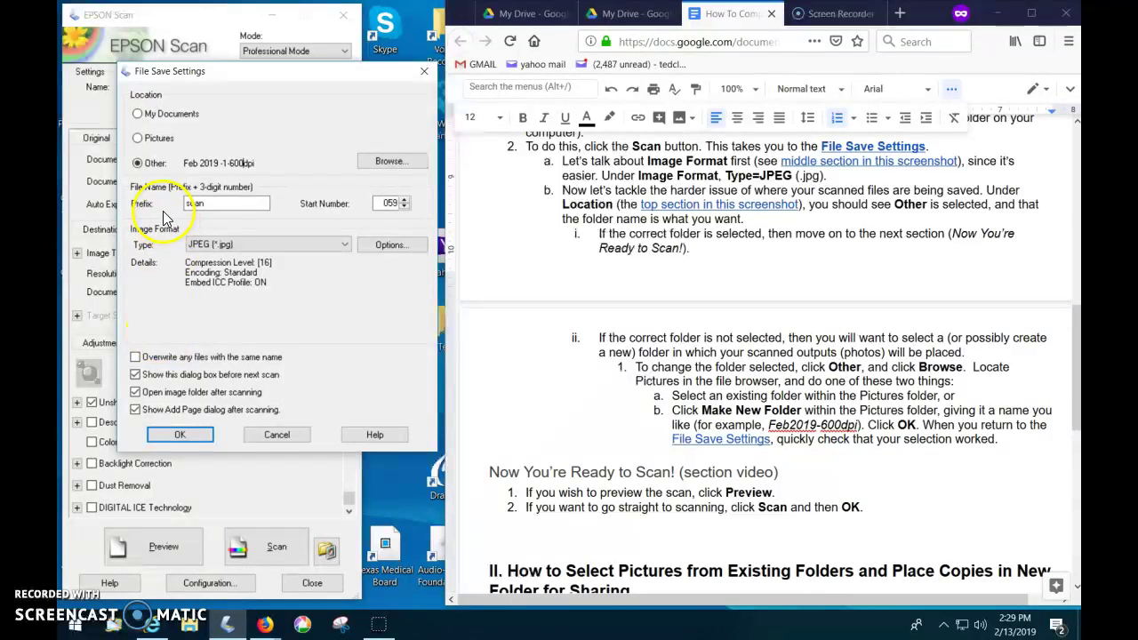
- Browse for a different save folder and expand the Pictures folder under This PC
{"action": "left_click", "coordinate": [396, 161]}
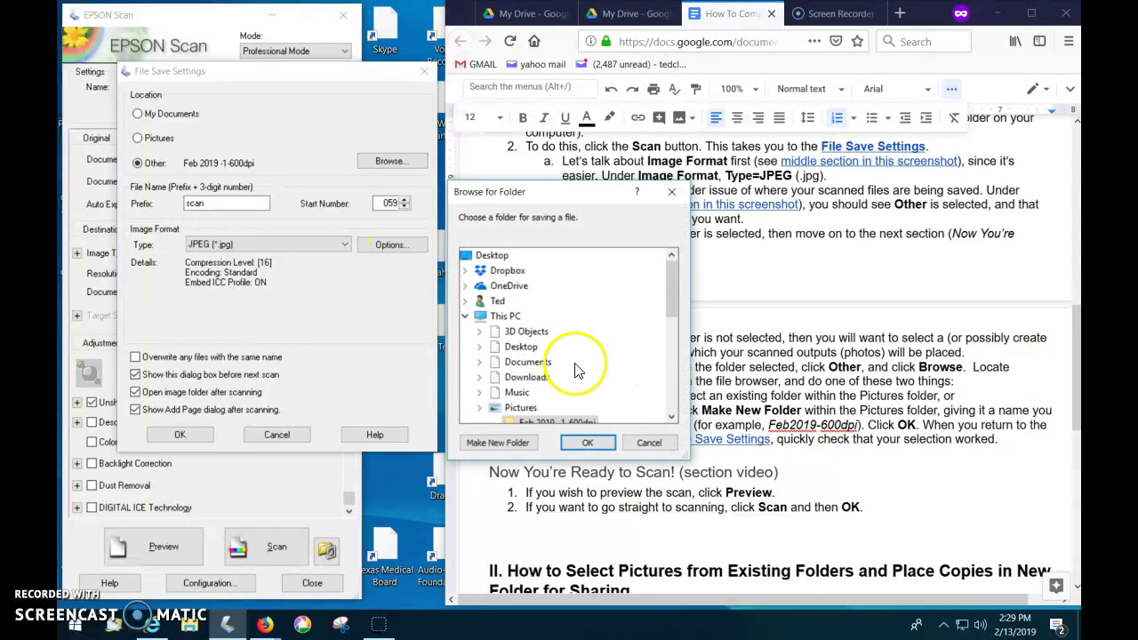
{"action": "left_click", "coordinate": [466, 318]}
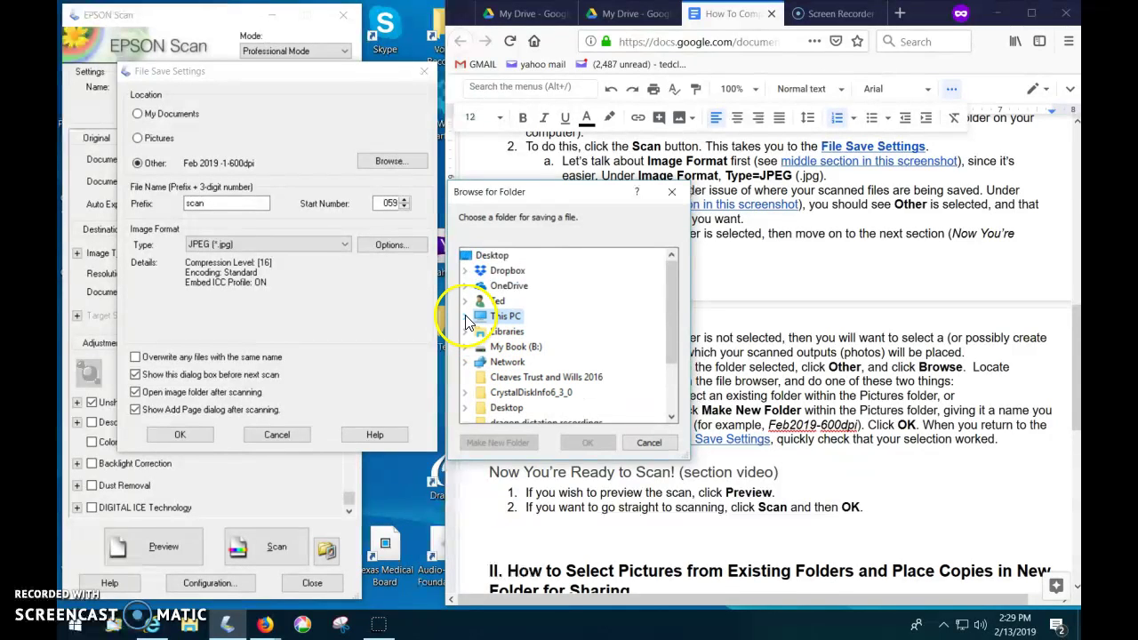
{"action": "left_click", "coordinate": [465, 318]}
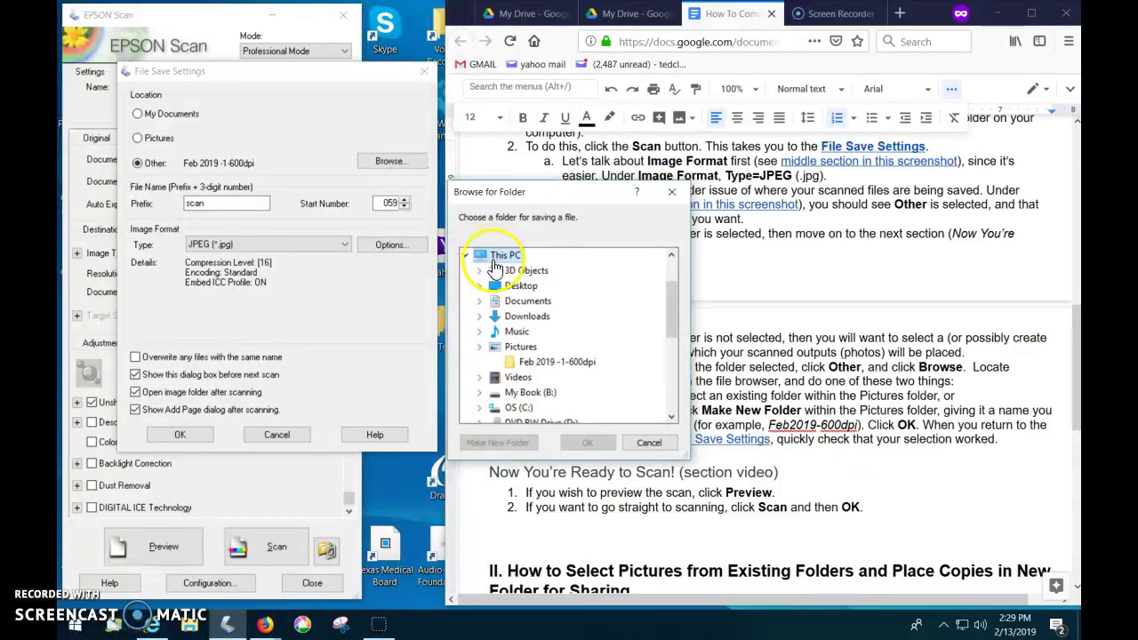
{"action": "left_click", "coordinate": [517, 349]}
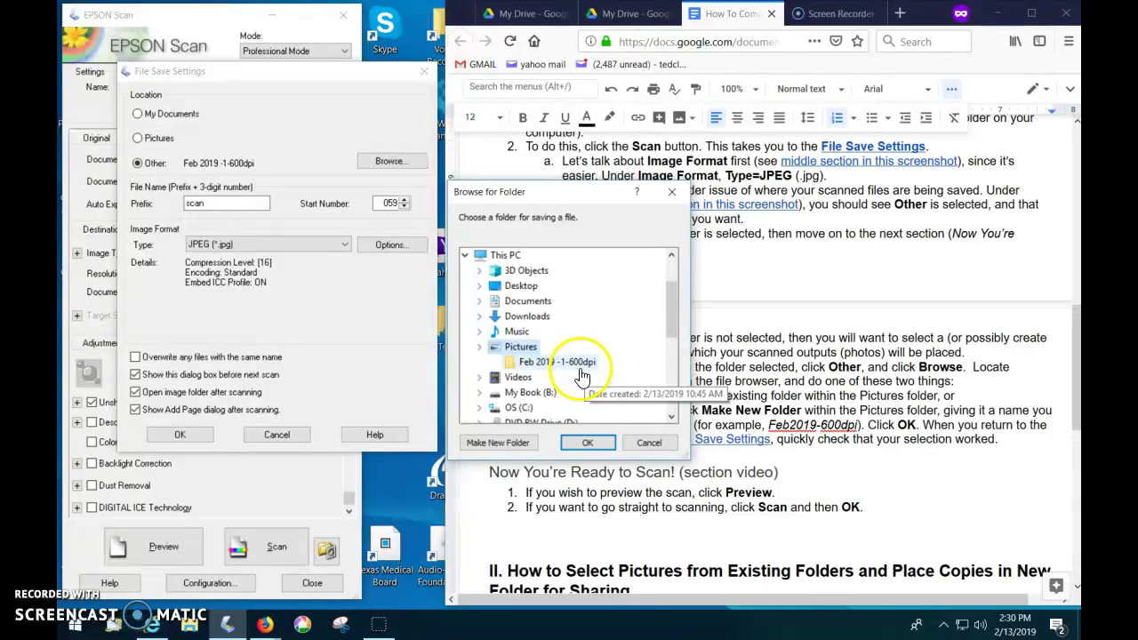
{"action": "left_click", "coordinate": [479, 347]}
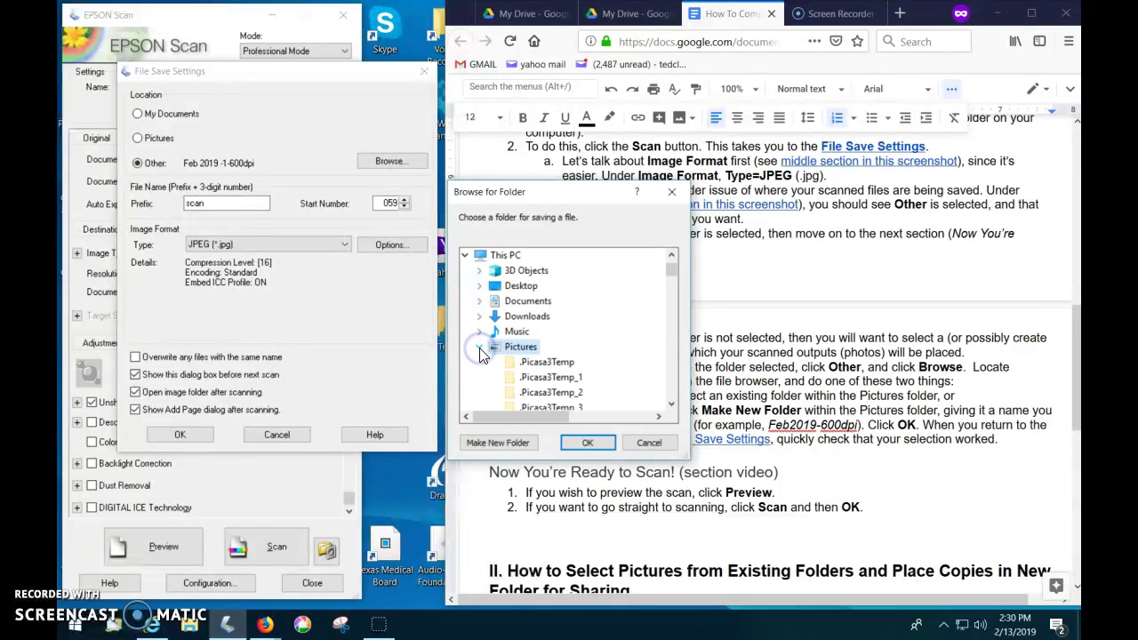
- Choose the existing San Francisco June 2009 folder within Pictures as the save location
{"action": "scroll", "coordinate": [507, 351], "scroll_direction": "down", "scroll_amount": 5}
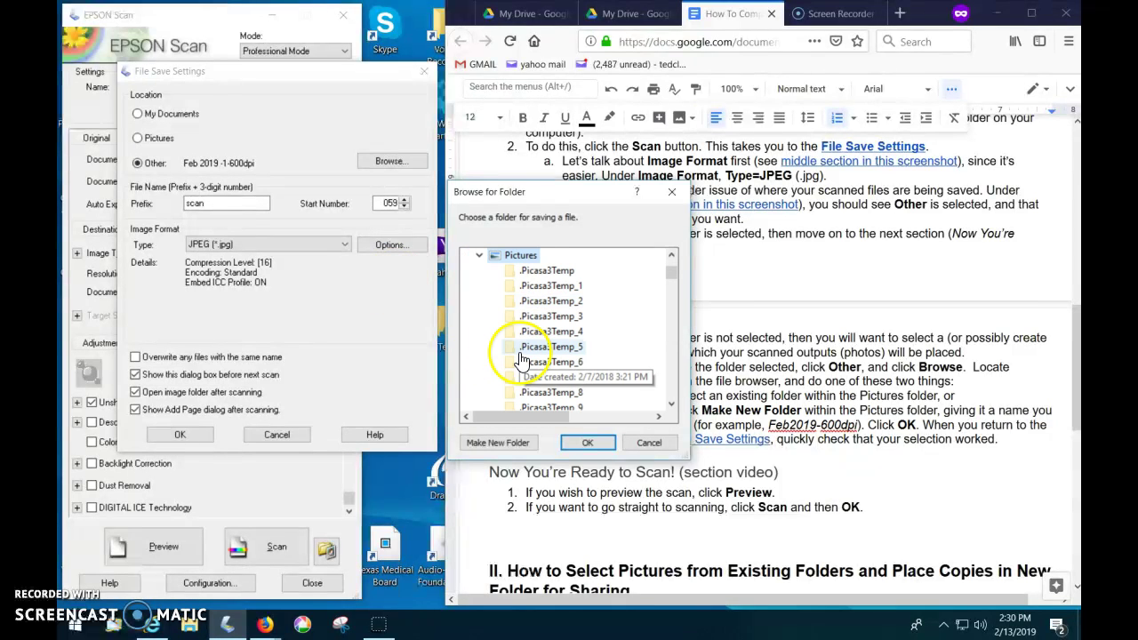
{"action": "scroll", "coordinate": [520, 313], "scroll_direction": "down", "scroll_amount": 8}
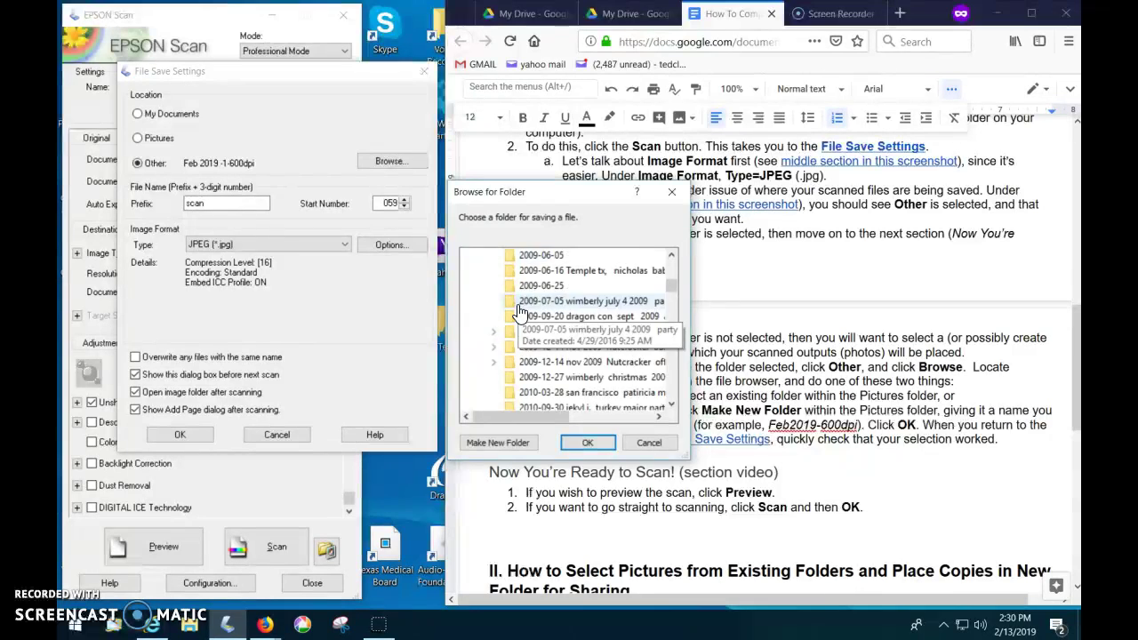
{"action": "scroll", "coordinate": [521, 313], "scroll_direction": "down", "scroll_amount": 10}
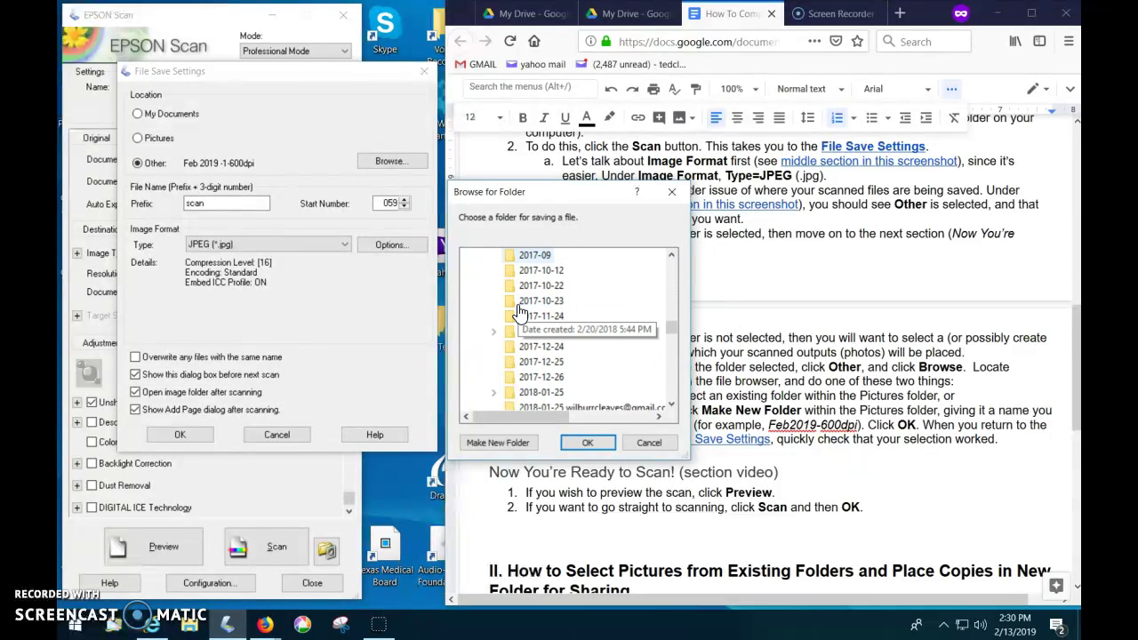
{"action": "scroll", "coordinate": [521, 317], "scroll_direction": "down", "scroll_amount": 10}
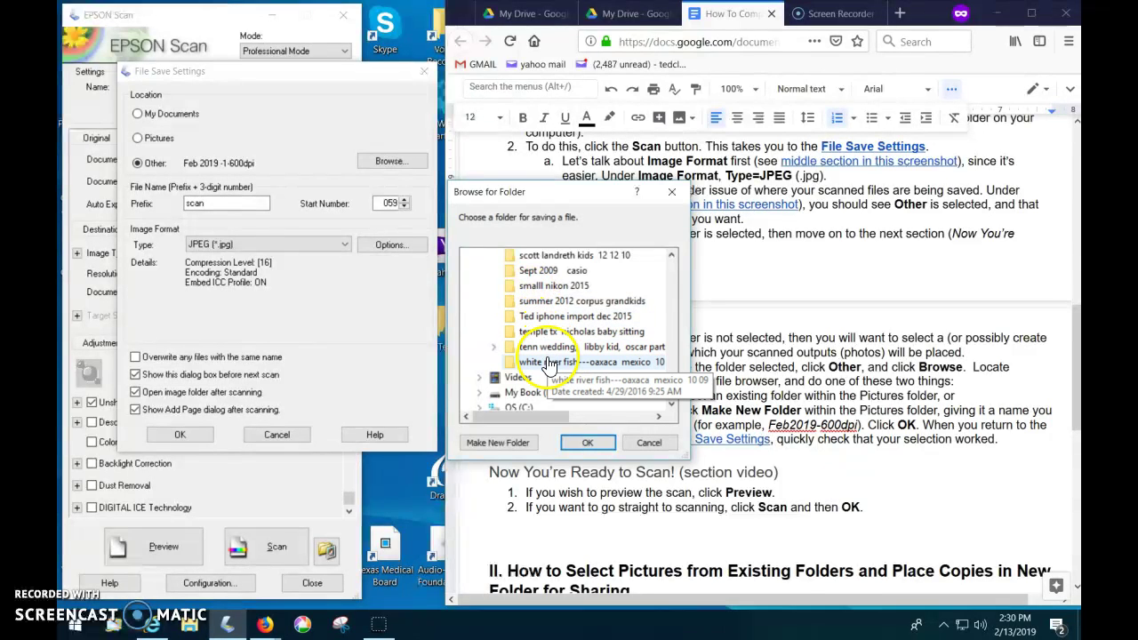
{"action": "scroll", "coordinate": [538, 353], "scroll_direction": "up", "scroll_amount": 2}
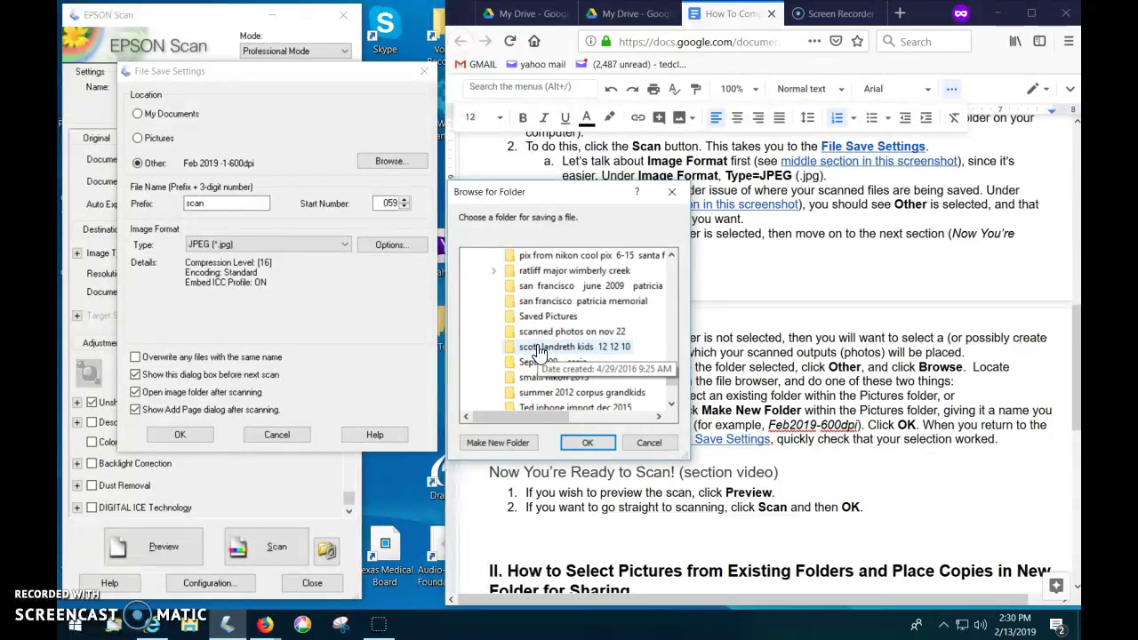
{"action": "scroll", "coordinate": [545, 336], "scroll_direction": "up", "scroll_amount": 1}
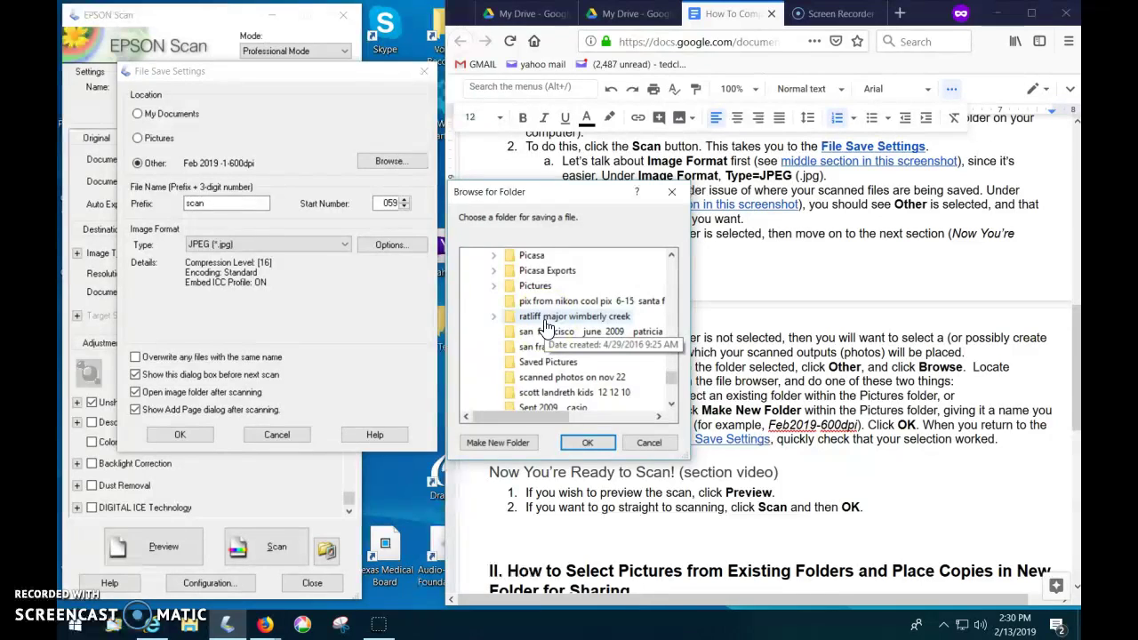
{"action": "left_click", "coordinate": [534, 336]}
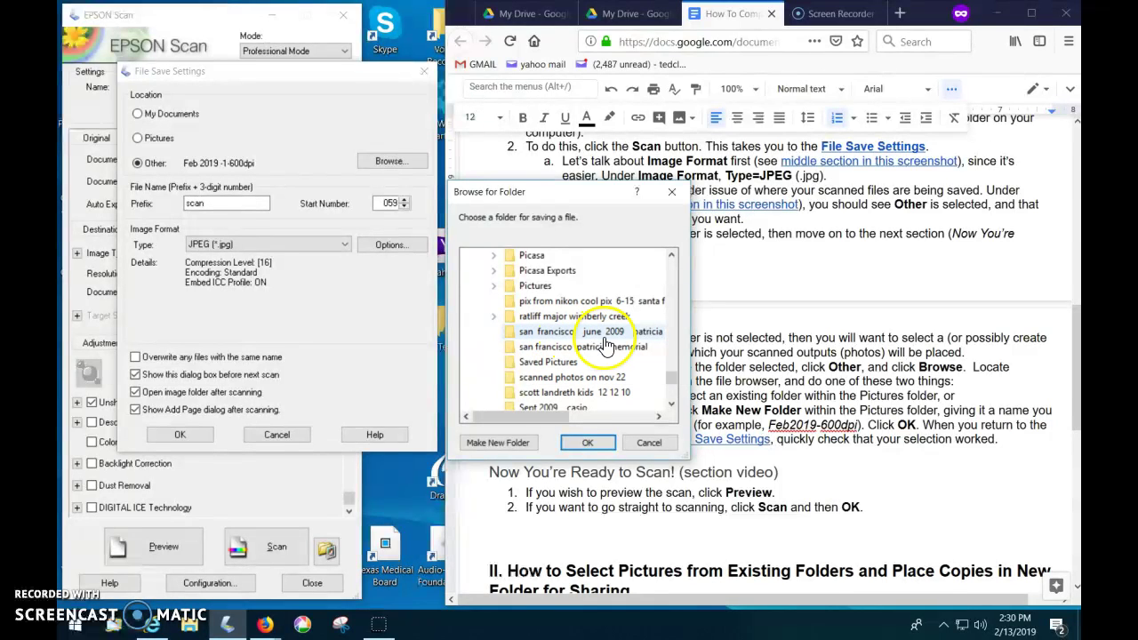
{"action": "left_click", "coordinate": [567, 335]}
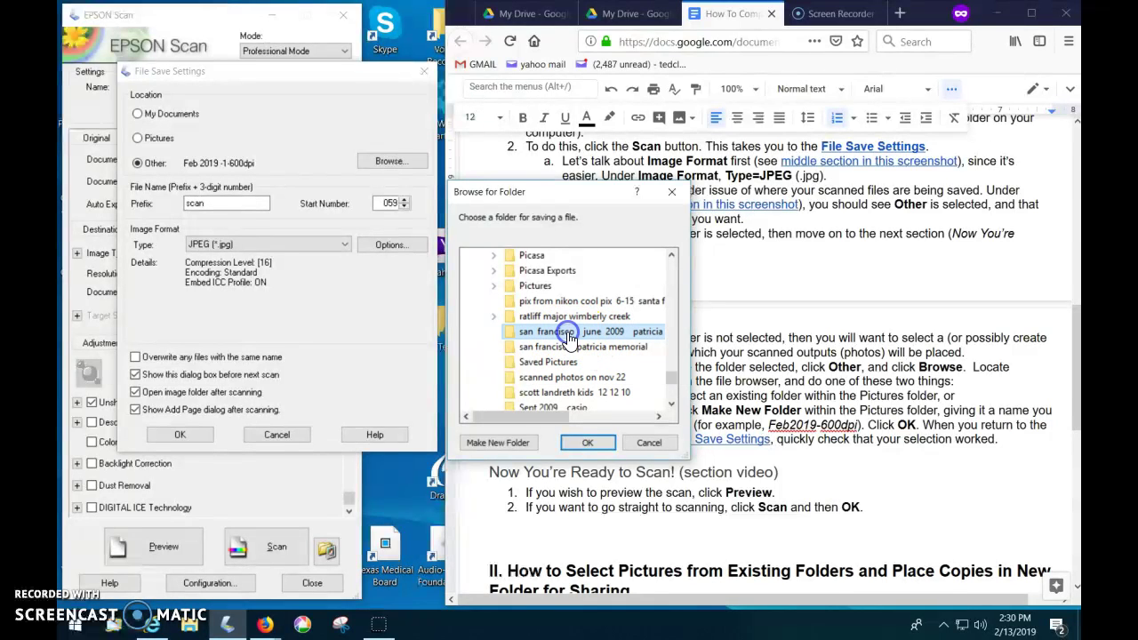
{"action": "left_click", "coordinate": [582, 443]}
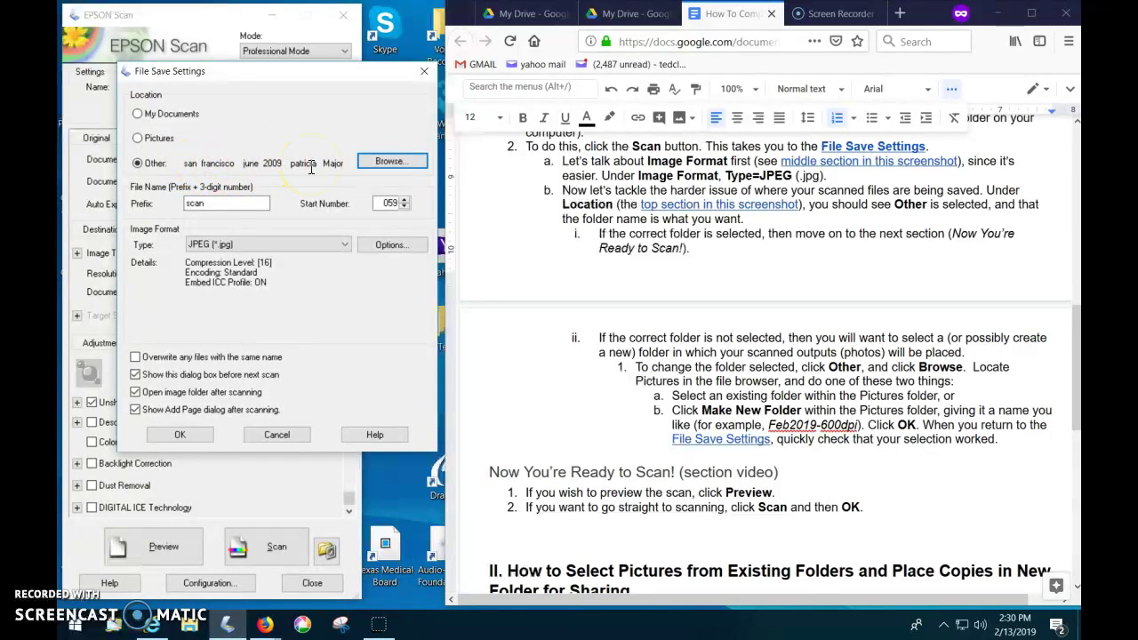
- Keep Other as the location type and reopen the browser for choosing a save folder
{"action": "left_click", "coordinate": [388, 203]}
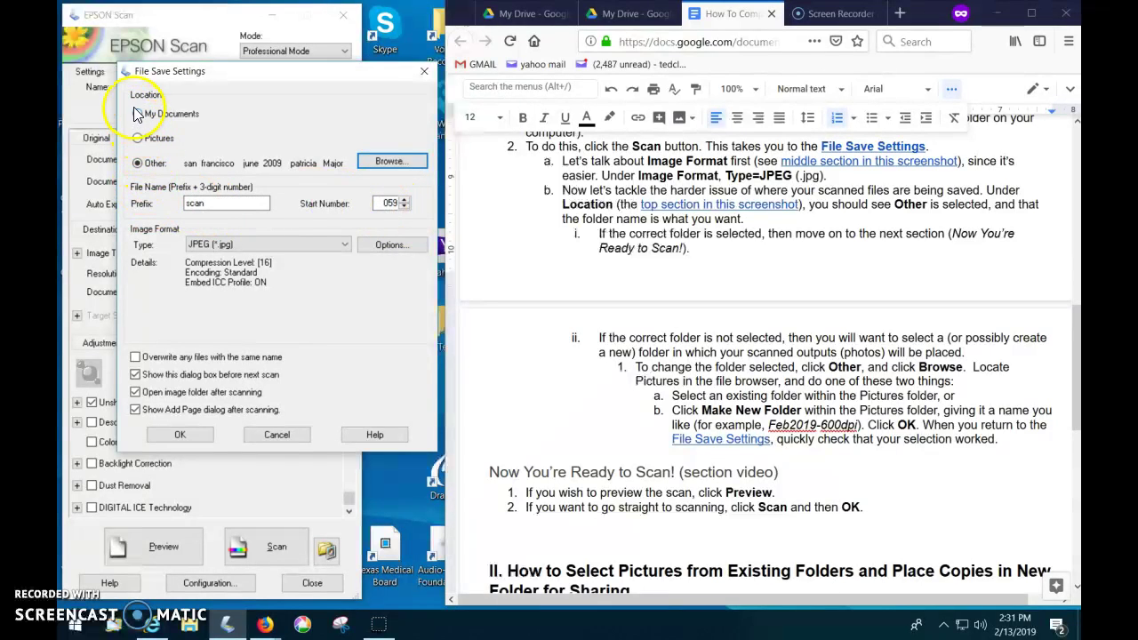
{"action": "left_click", "coordinate": [137, 163]}
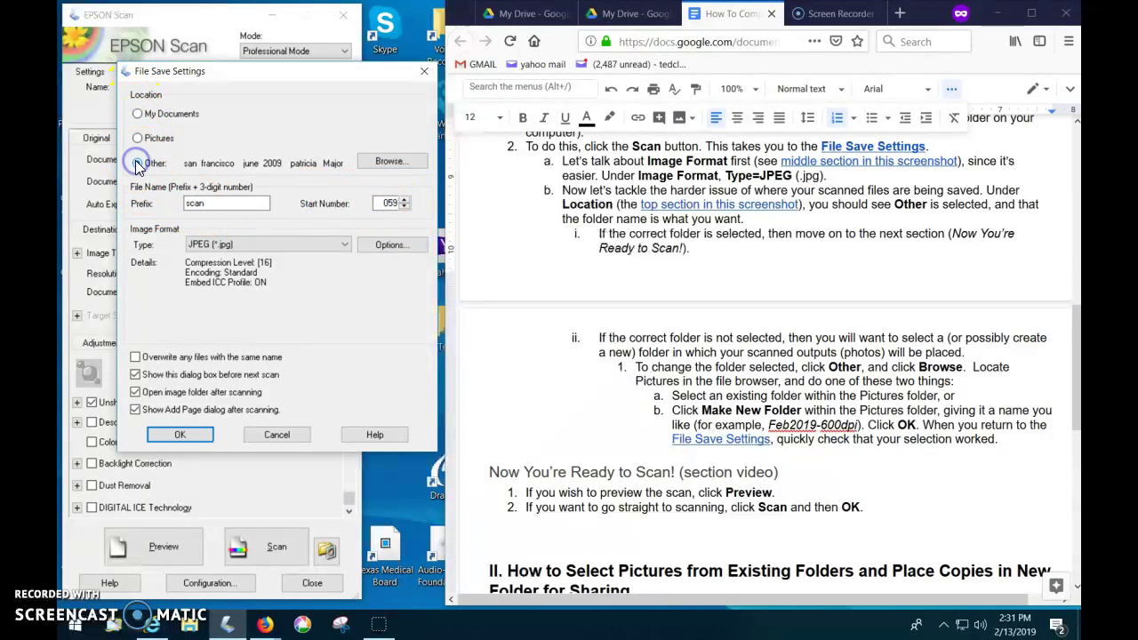
{"action": "left_click", "coordinate": [388, 162]}
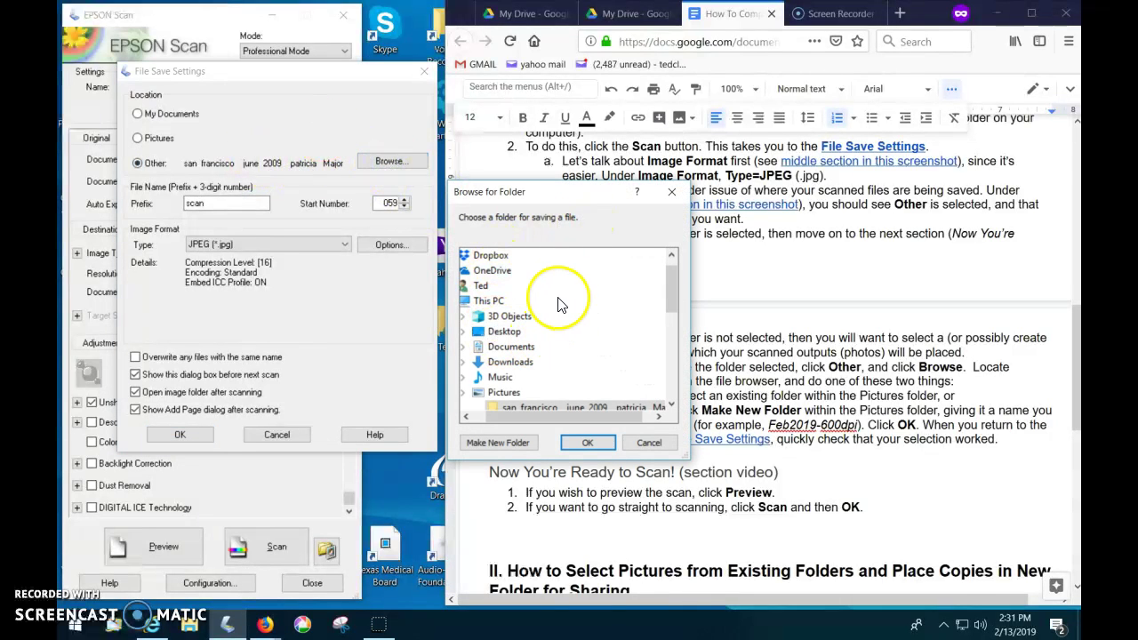
{"action": "left_click_drag", "start_coordinate": [551, 420], "coordinate": [514, 420]}
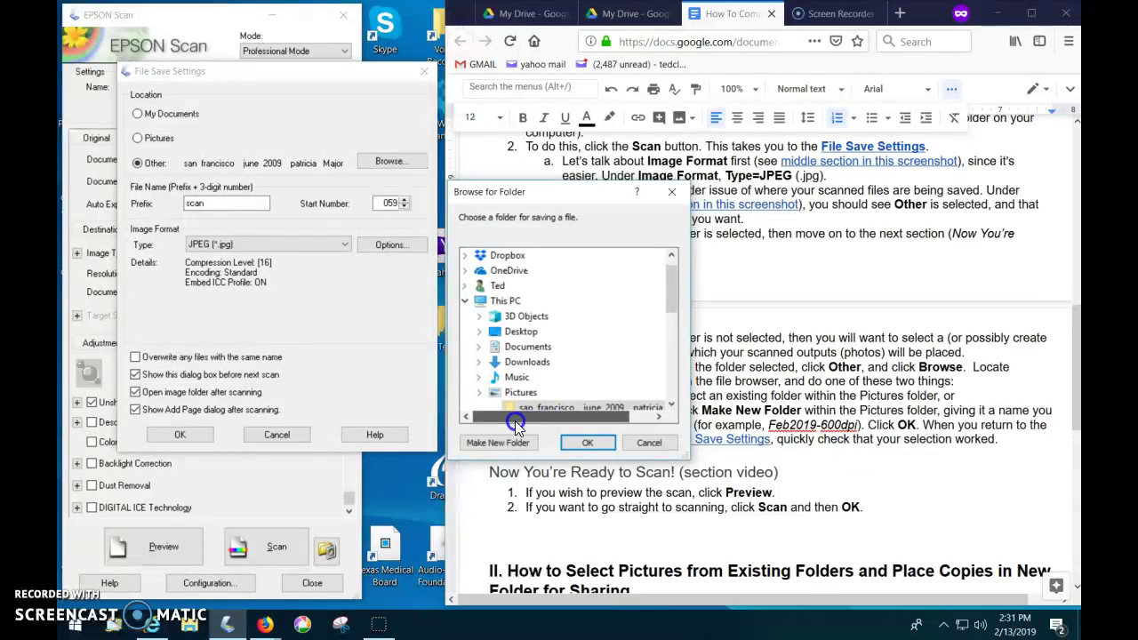
- Expand This PC in the save-folder browser and select its Pictures folder as the parent for a new folder
{"action": "left_click", "coordinate": [464, 301]}
{"action": "left_click", "coordinate": [503, 300]}
{"action": "scroll", "coordinate": [507, 329], "scroll_direction": "down", "scroll_amount": 2}
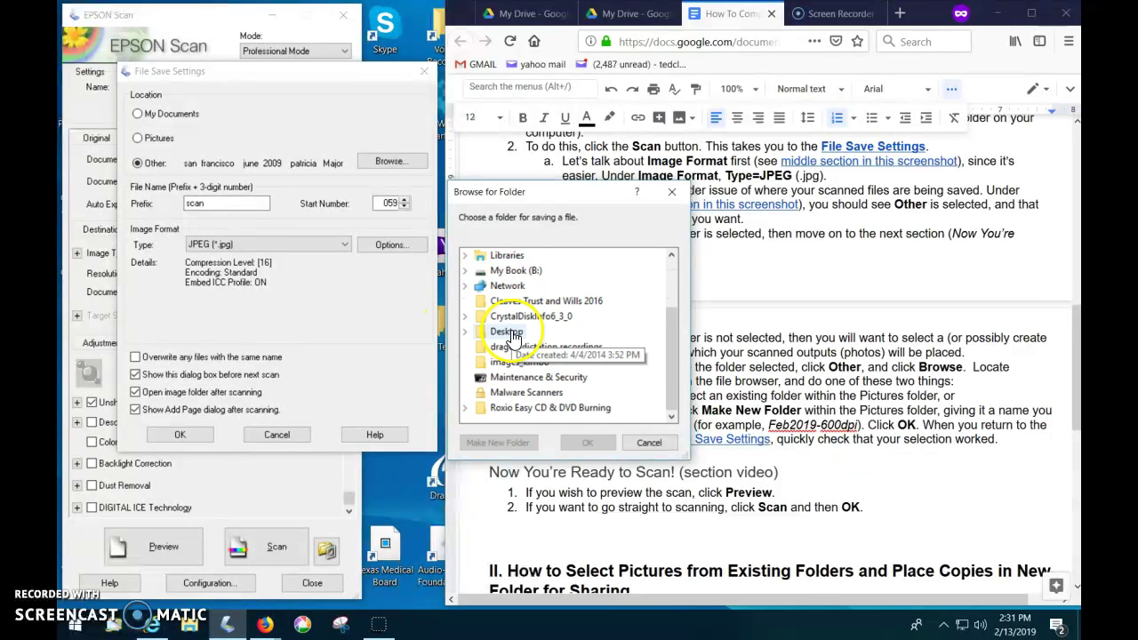
{"action": "scroll", "coordinate": [512, 336], "scroll_direction": "up", "scroll_amount": 2}
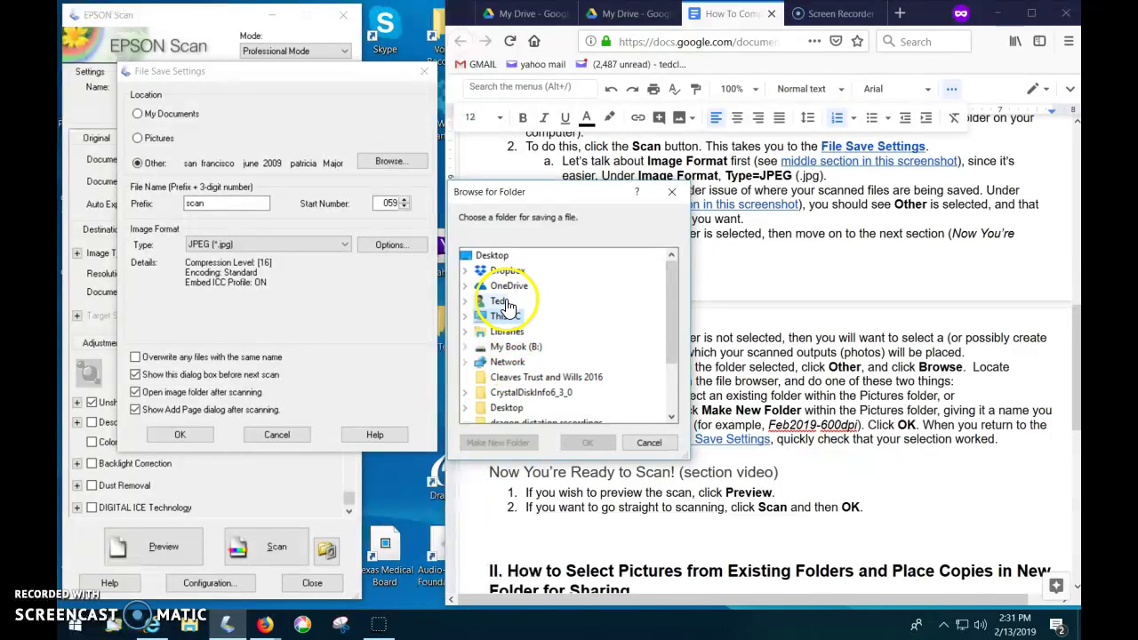
{"action": "left_click", "coordinate": [464, 318]}
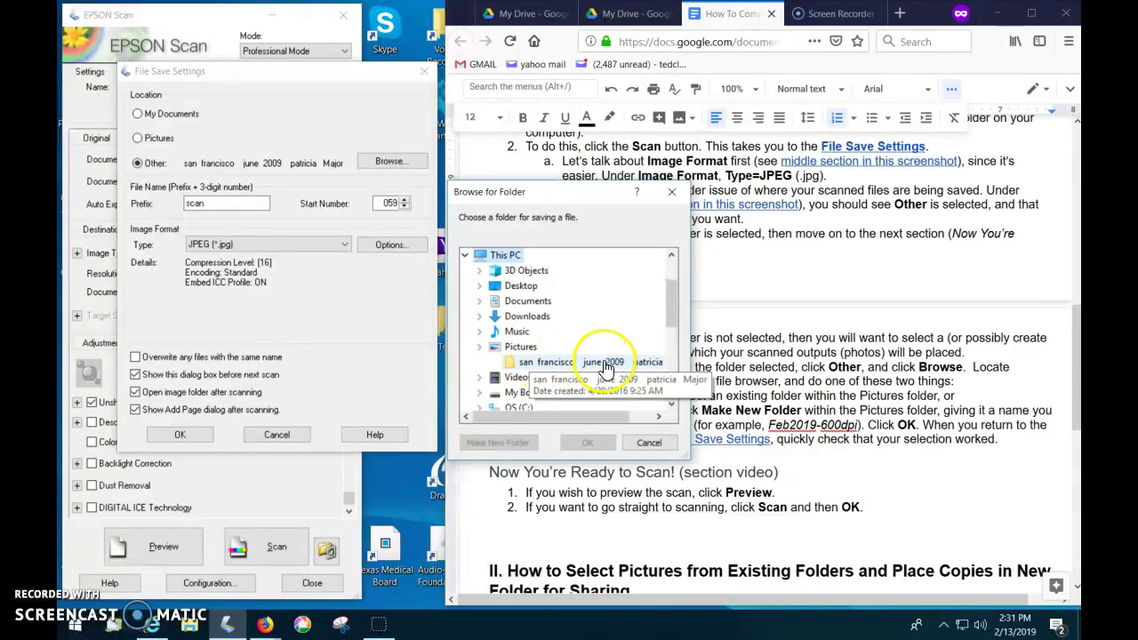
{"action": "left_click", "coordinate": [518, 349]}
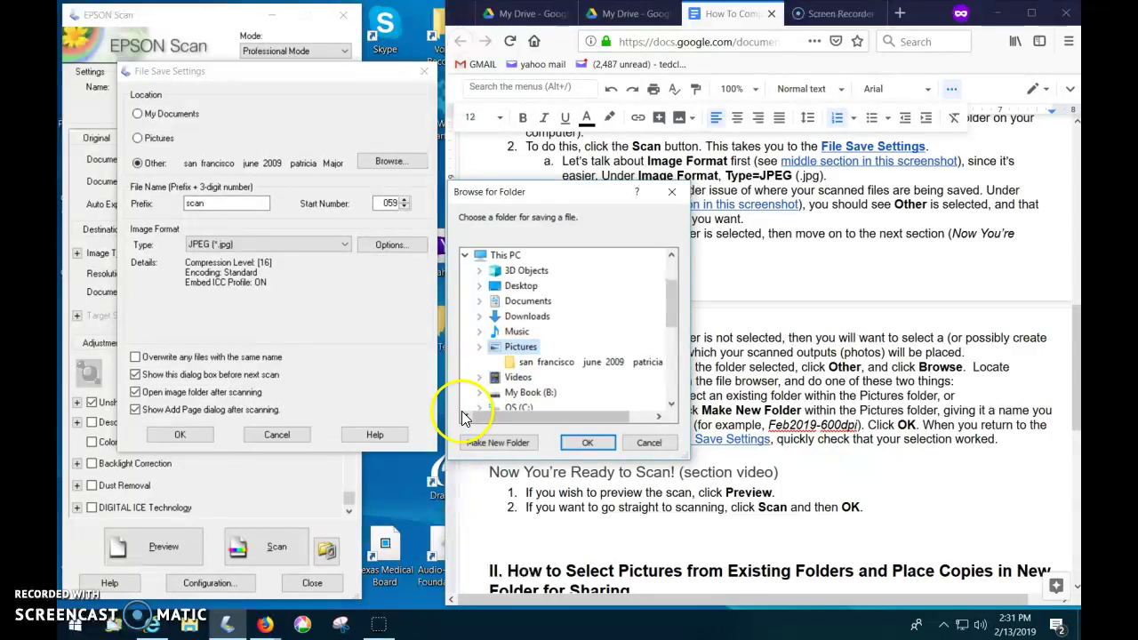
- Create a new folder inside Pictures named "Kimbo New Subfolder - 600dpi"
{"action": "left_click", "coordinate": [498, 443]}
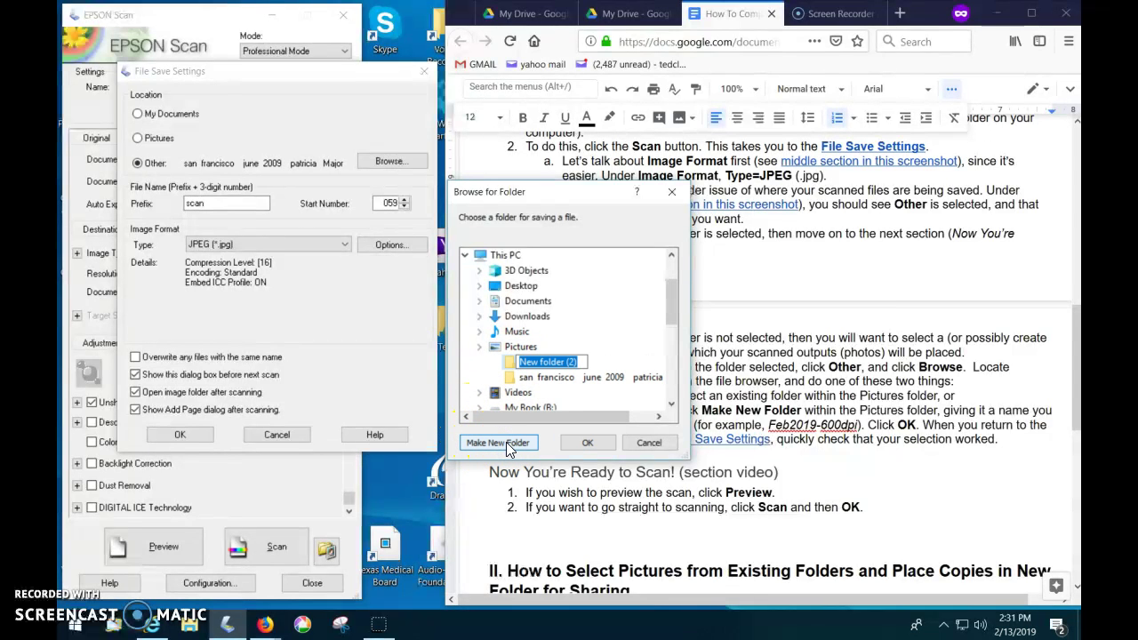
{"action": "type", "text": "Kimbo New Subfolder - 600dpi"}
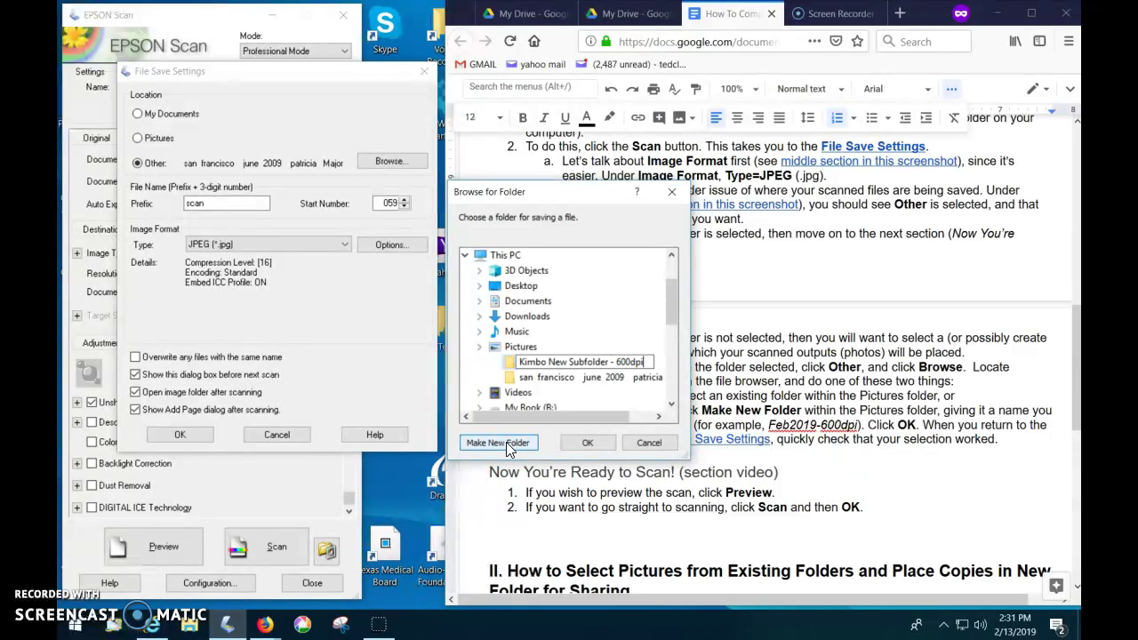
{"action": "left_click", "coordinate": [602, 438]}
{"action": "key", "text": "Return"}
- Choose the newly created subfolder as the save location and accept the File Save Settings to start the scan
{"action": "left_click", "coordinate": [600, 367]}
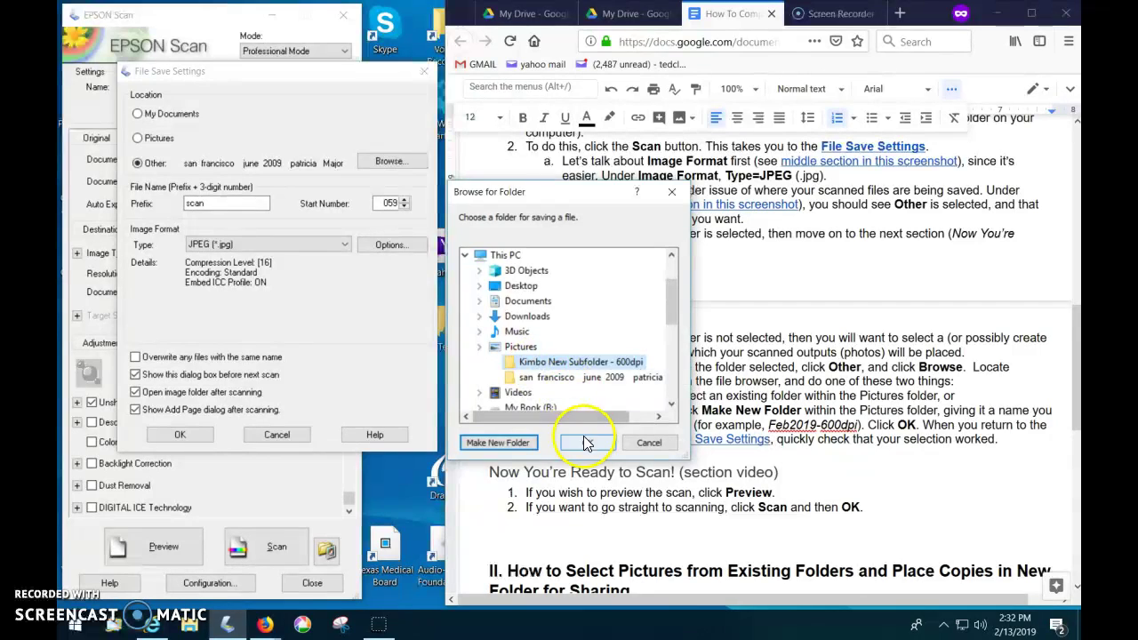
{"action": "left_click", "coordinate": [559, 367]}
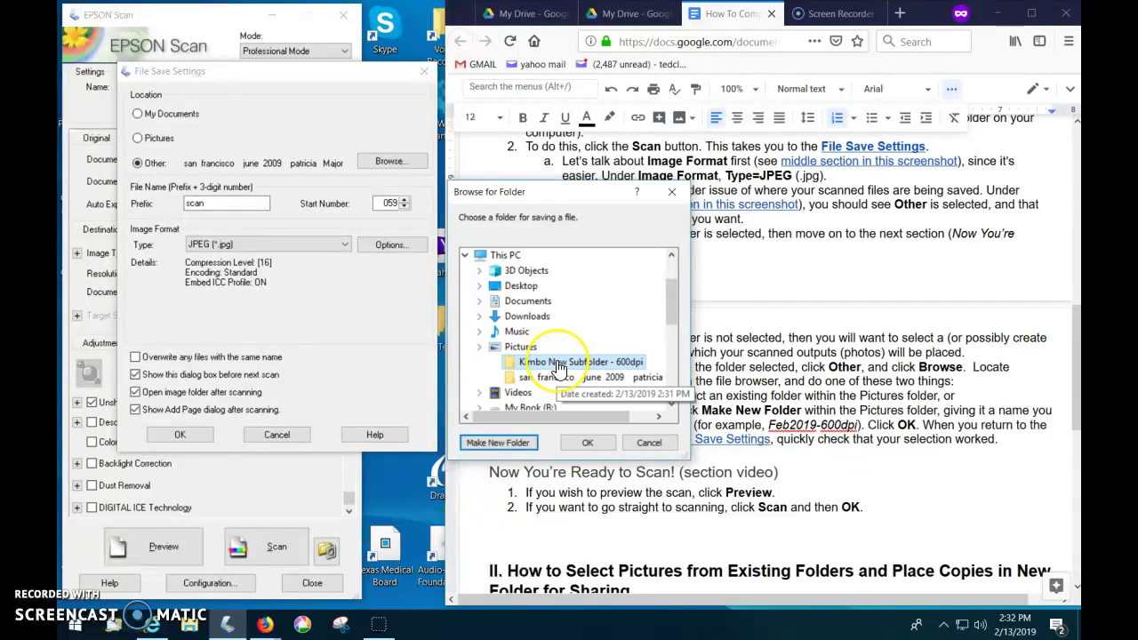
{"action": "left_click", "coordinate": [553, 368]}
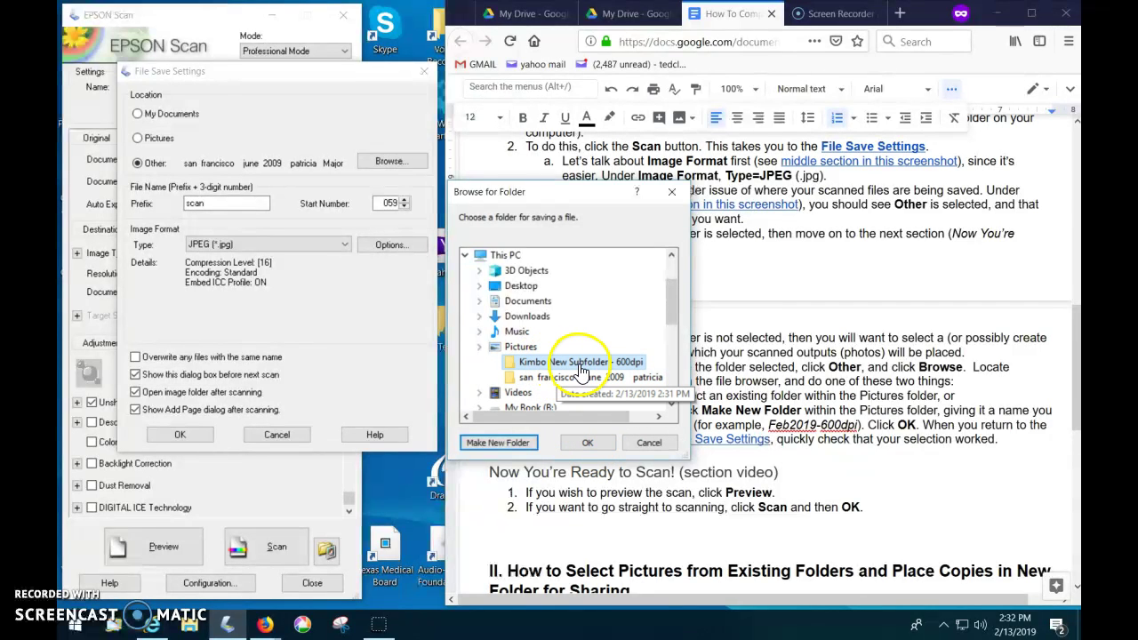
{"action": "left_click", "coordinate": [588, 444]}
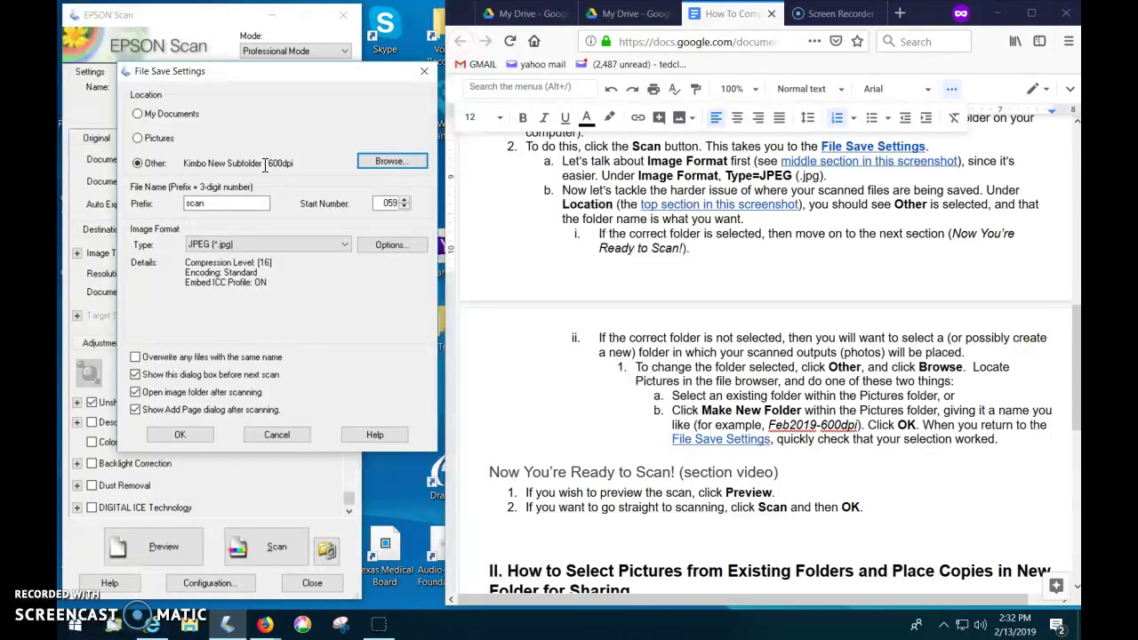
{"action": "left_click", "coordinate": [181, 435]}
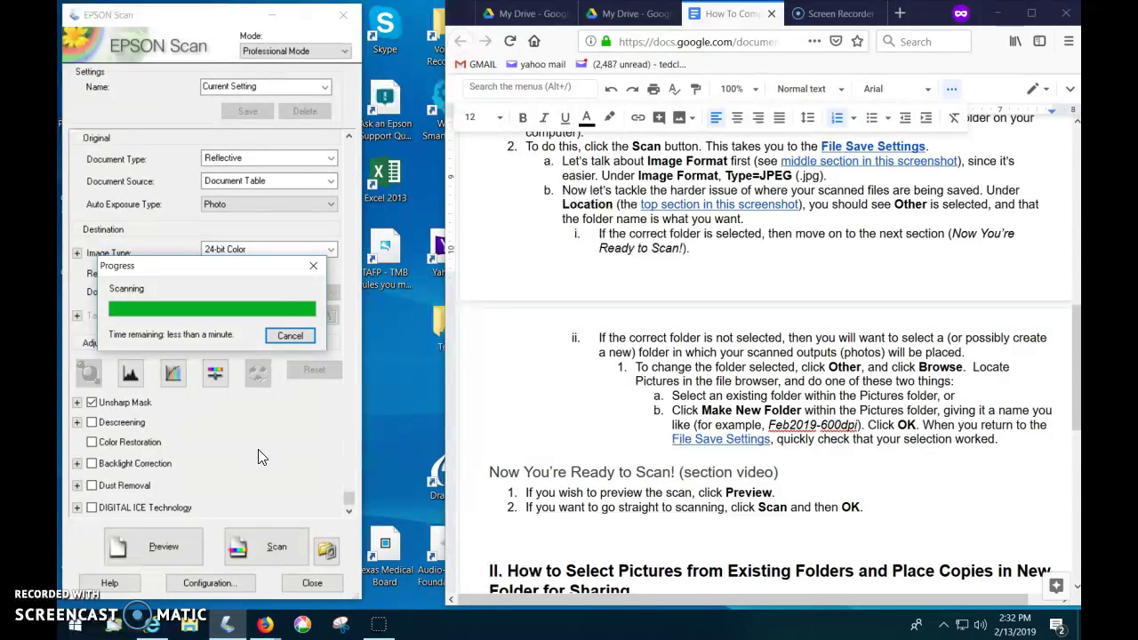
- Check the scanned file's folder path and details in the opened subfolder window, and close the window
{"action": "left_click", "coordinate": [418, 70]}
{"action": "left_click_drag", "start_coordinate": [418, 69], "coordinate": [638, 100]}
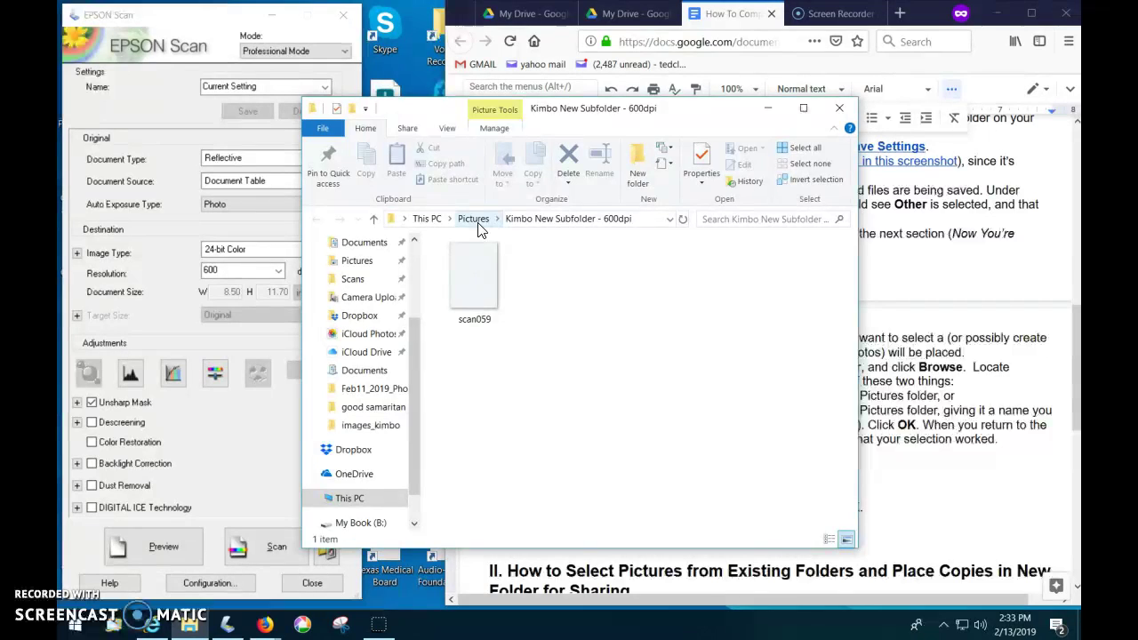
{"action": "left_click", "coordinate": [548, 226]}
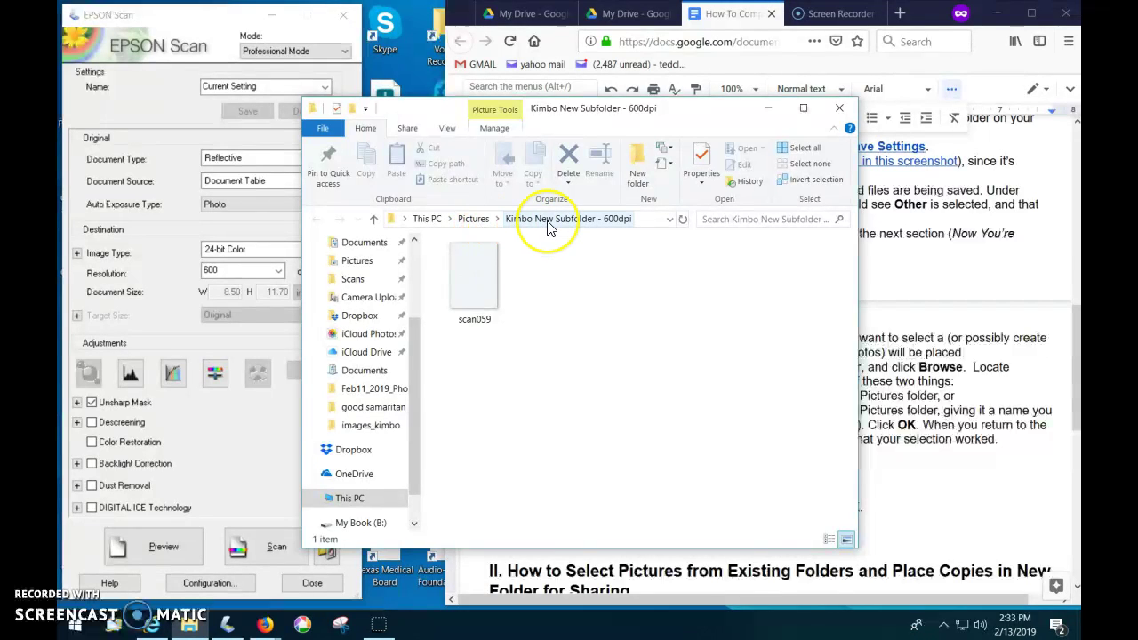
{"action": "left_click", "coordinate": [492, 275]}
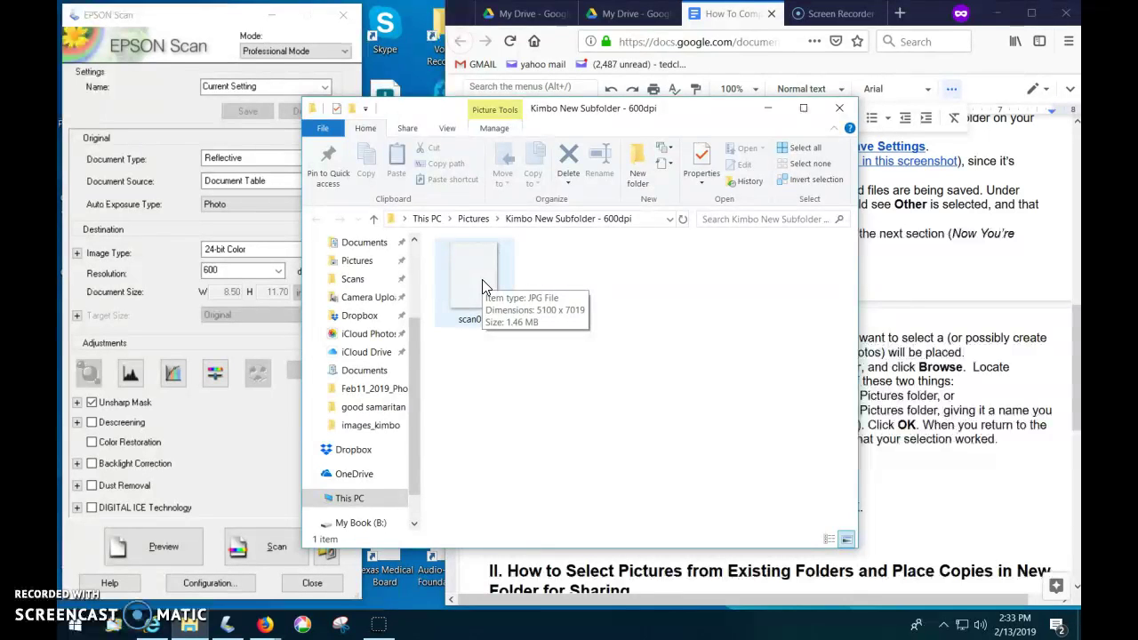
{"action": "left_click", "coordinate": [839, 112]}
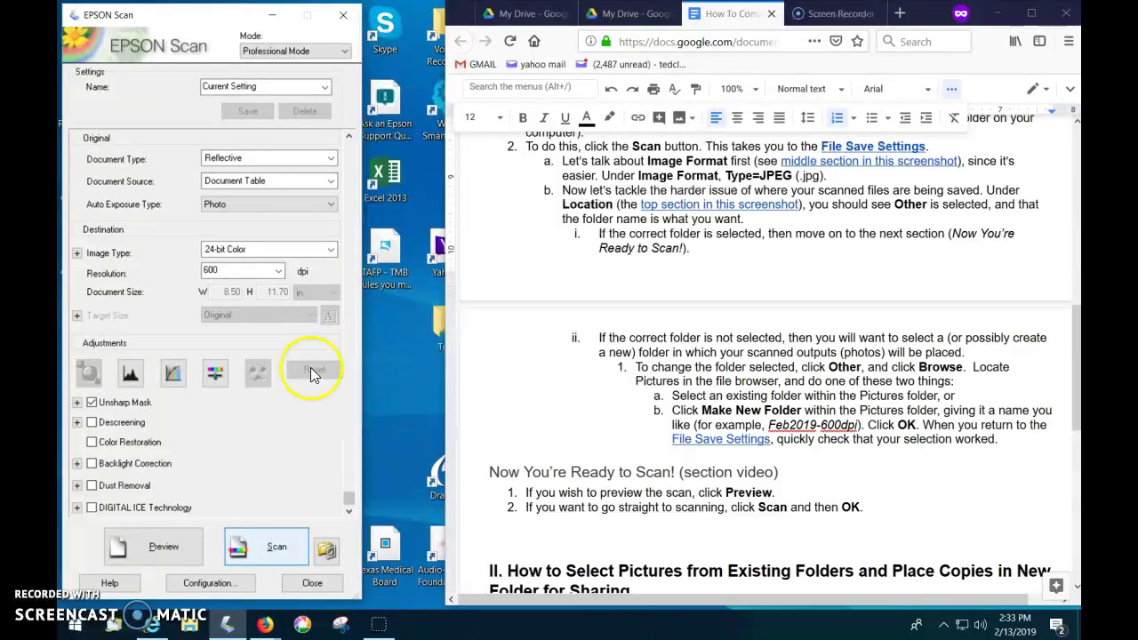
- Switch to File Explorer, collapse the Quick access list and expand This PC
{"action": "left_click", "coordinate": [190, 626]}
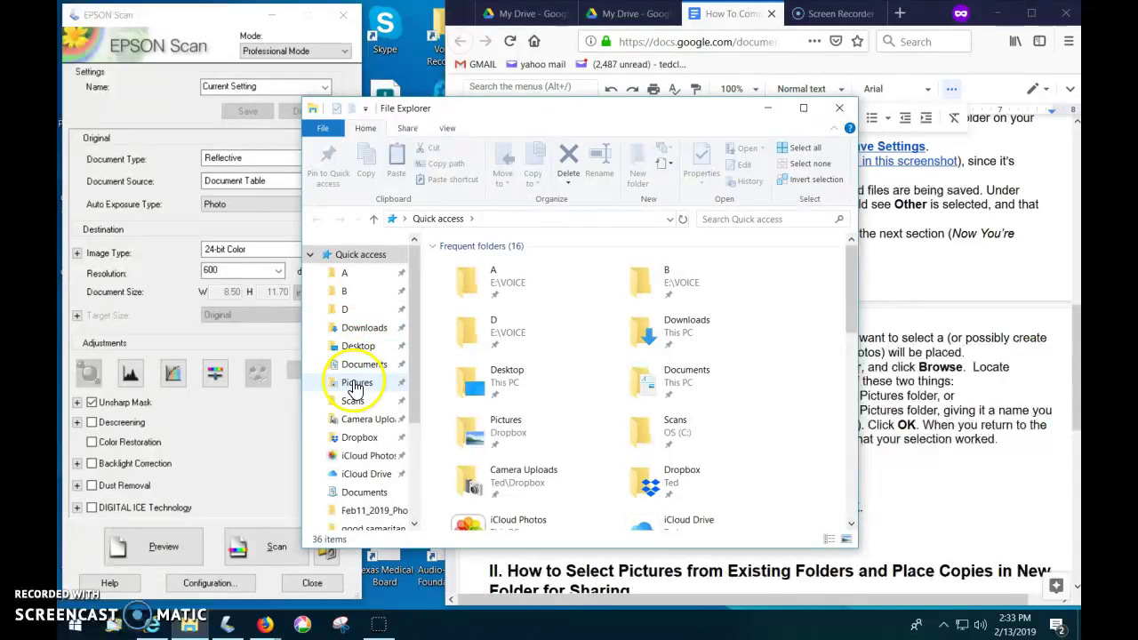
{"action": "left_click", "coordinate": [311, 256]}
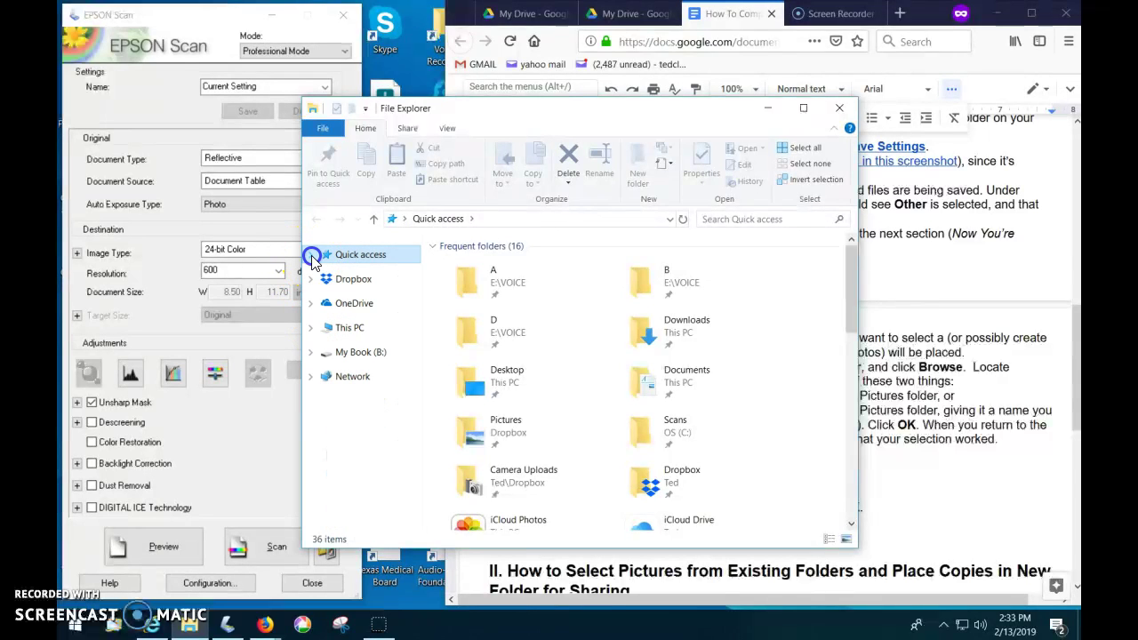
{"action": "left_click", "coordinate": [311, 256]}
{"action": "left_click", "coordinate": [311, 256]}
{"action": "left_click", "coordinate": [311, 327]}
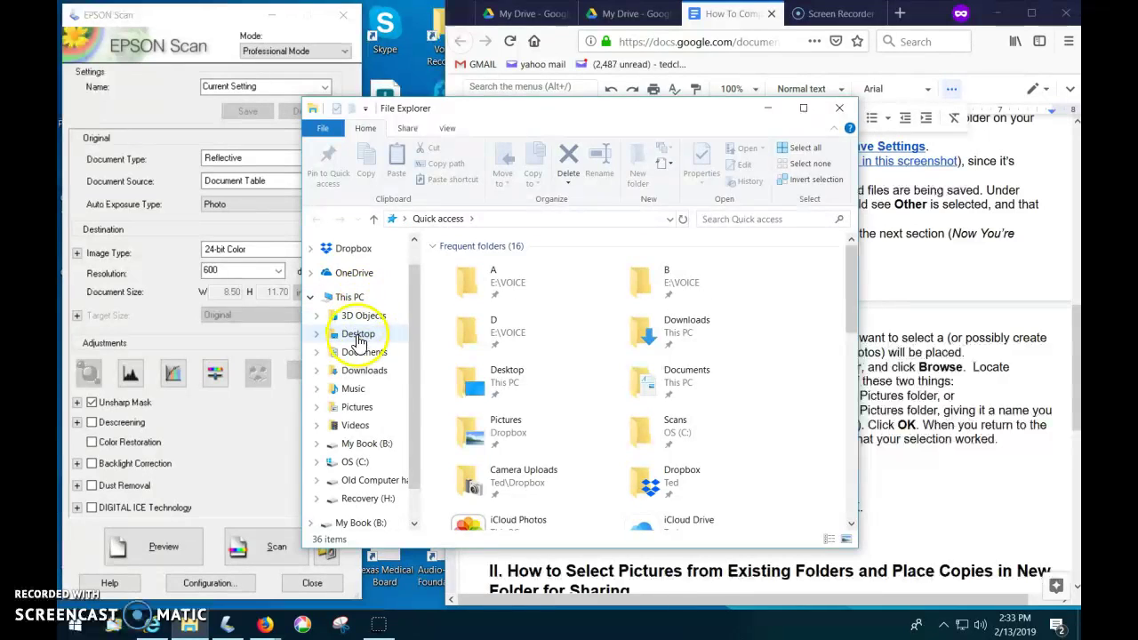
{"action": "scroll", "coordinate": [322, 295], "scroll_direction": "up", "scroll_amount": 1}
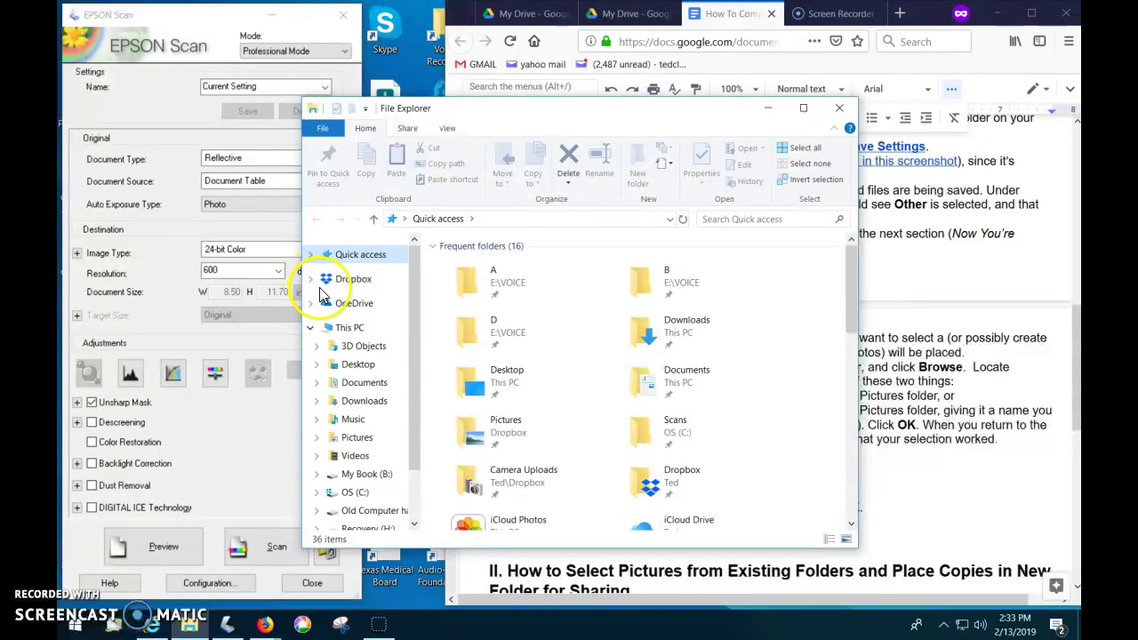
- Expand Quick access again and open the Pictures folder listed there
{"action": "left_click", "coordinate": [313, 257]}
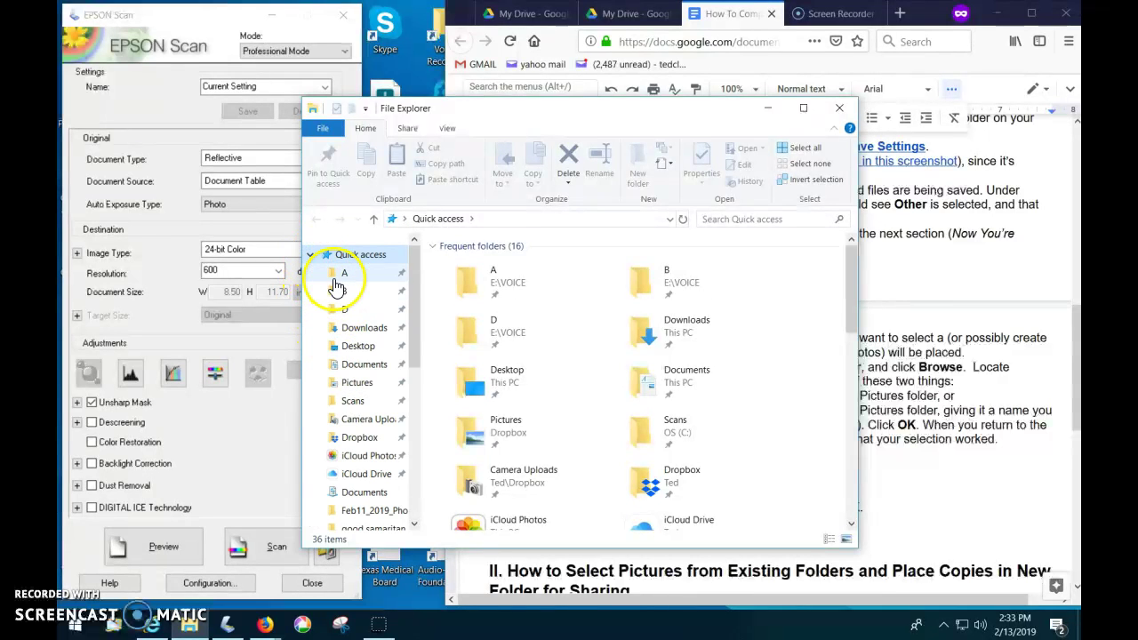
{"action": "scroll", "coordinate": [347, 346], "scroll_direction": "down", "scroll_amount": 1}
{"action": "scroll", "coordinate": [354, 360], "scroll_direction": "up", "scroll_amount": 1}
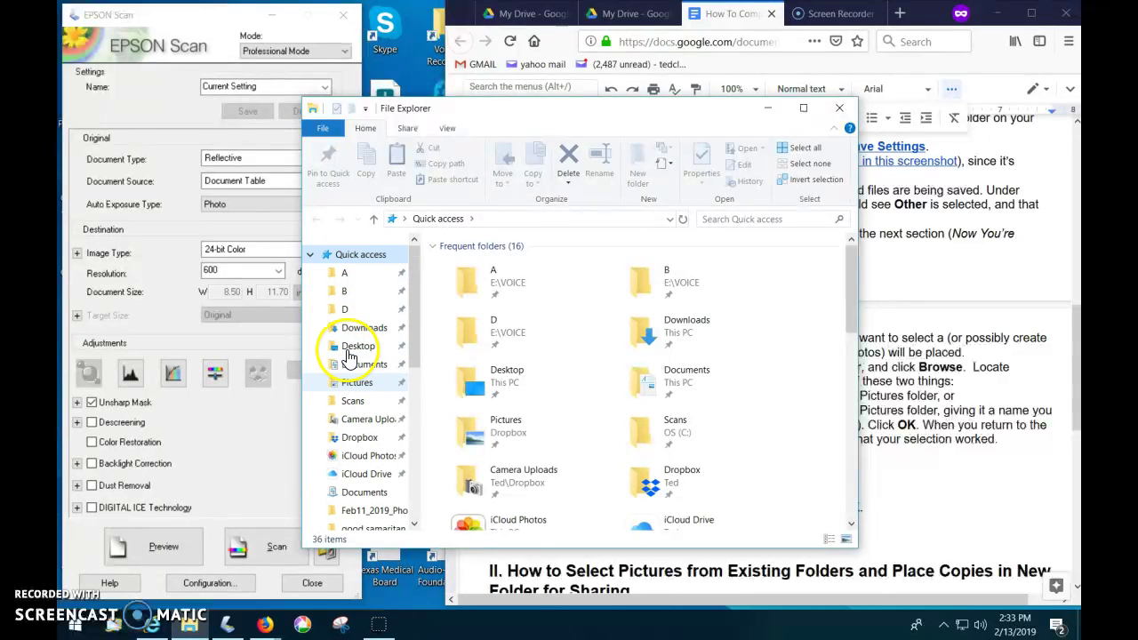
{"action": "left_click", "coordinate": [357, 383]}
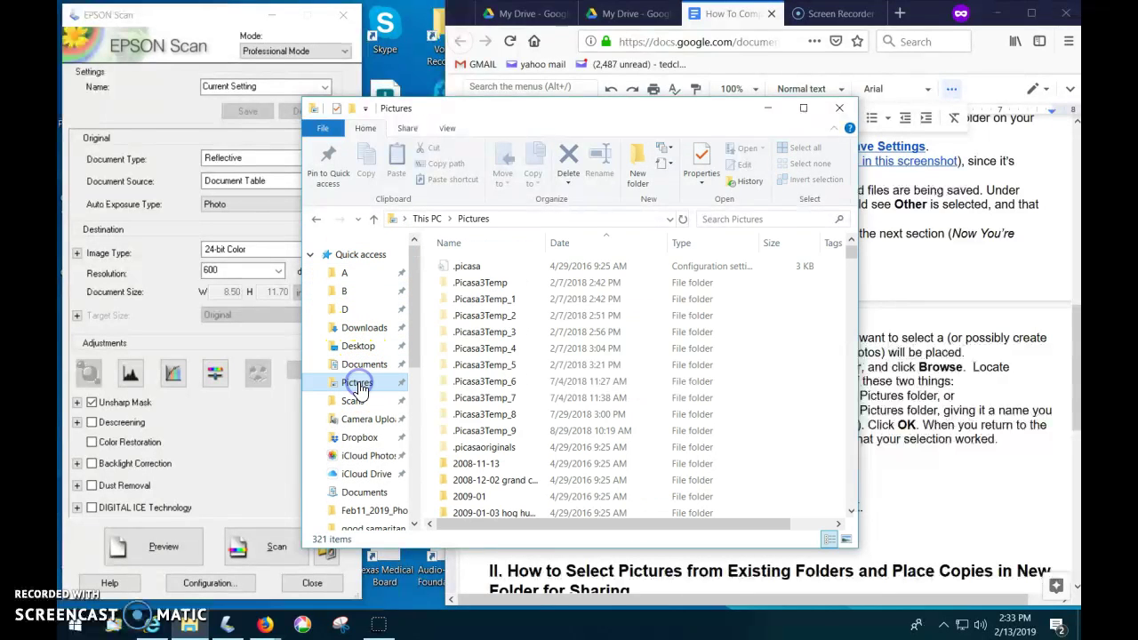
- Look through the date-sorted contents of the Pictures folder for the newly created Kimbo subfolder
{"action": "scroll", "coordinate": [476, 369], "scroll_direction": "down", "scroll_amount": 4}
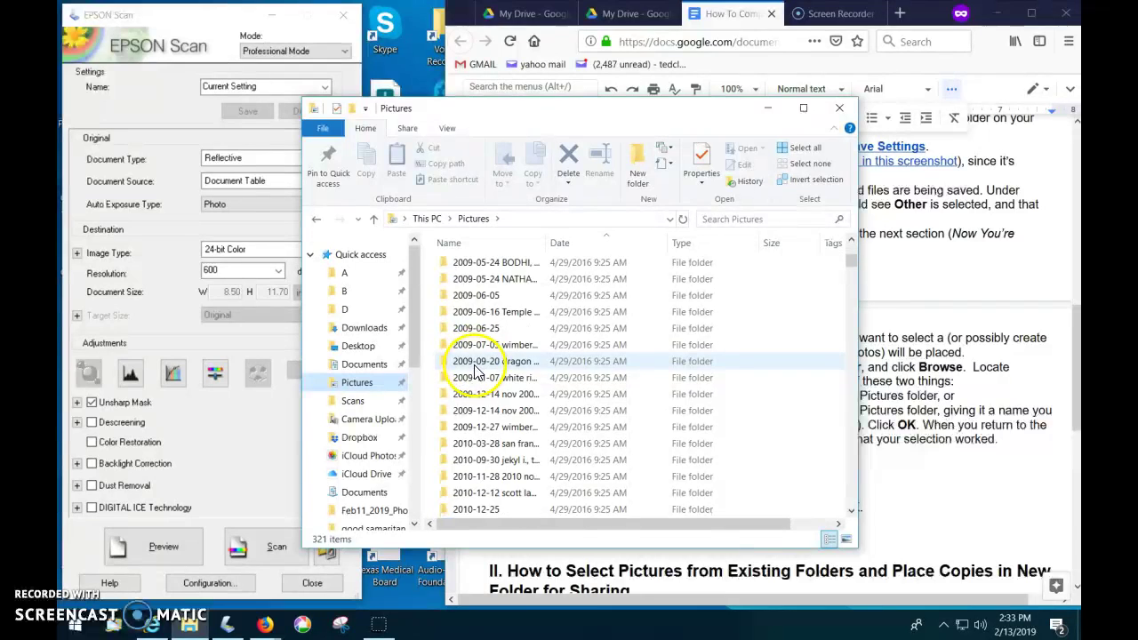
{"action": "scroll", "coordinate": [478, 367], "scroll_direction": "down", "scroll_amount": 8}
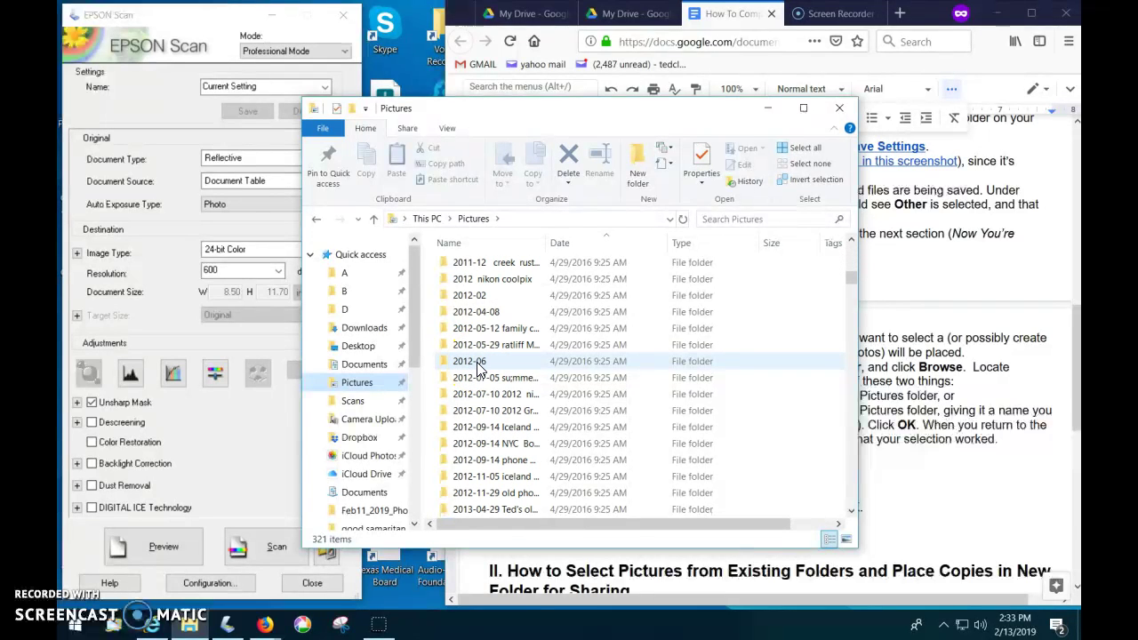
{"action": "scroll", "coordinate": [477, 367], "scroll_direction": "down", "scroll_amount": 15}
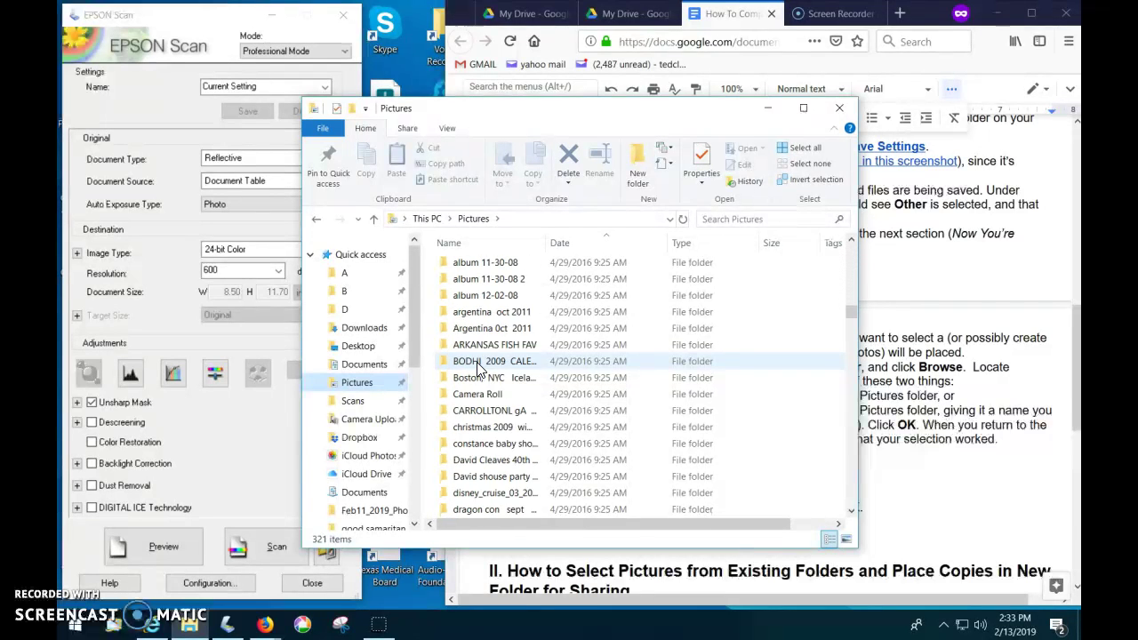
{"action": "scroll", "coordinate": [478, 368], "scroll_direction": "down", "scroll_amount": 7}
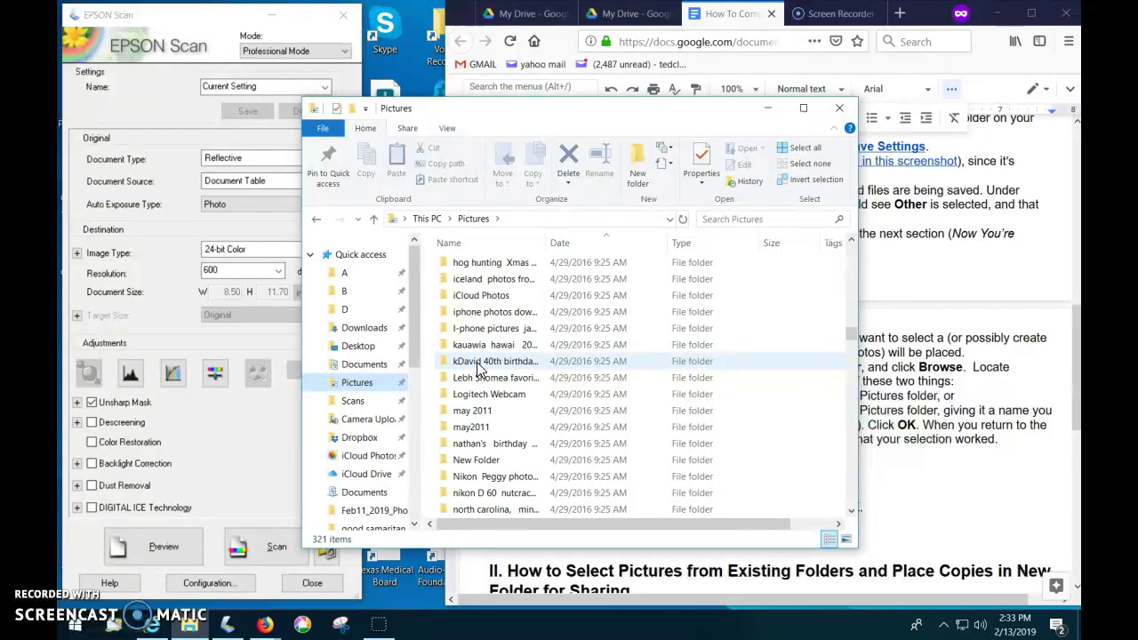
{"action": "left_click", "coordinate": [474, 395]}
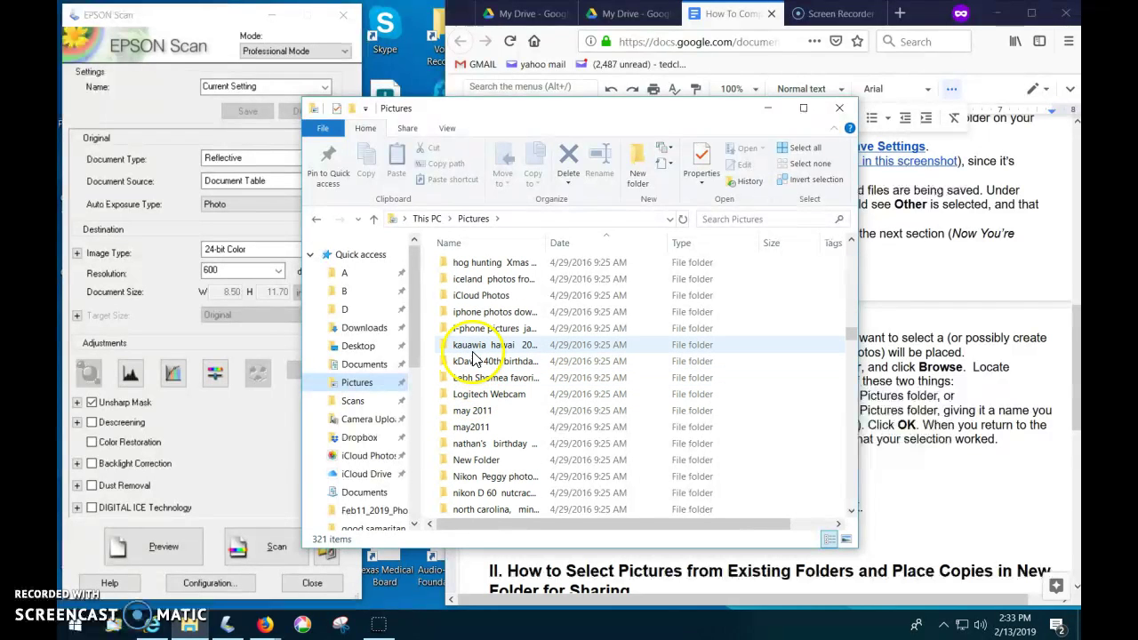
{"action": "scroll", "coordinate": [475, 398], "scroll_direction": "down", "scroll_amount": 12}
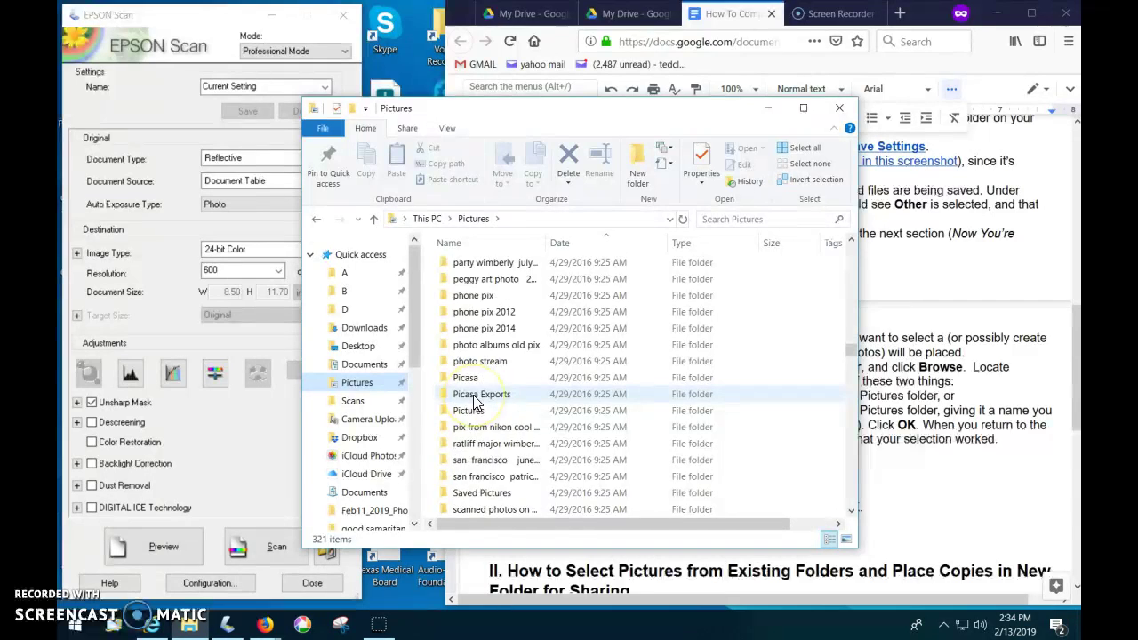
{"action": "scroll", "coordinate": [474, 402], "scroll_direction": "down", "scroll_amount": 12}
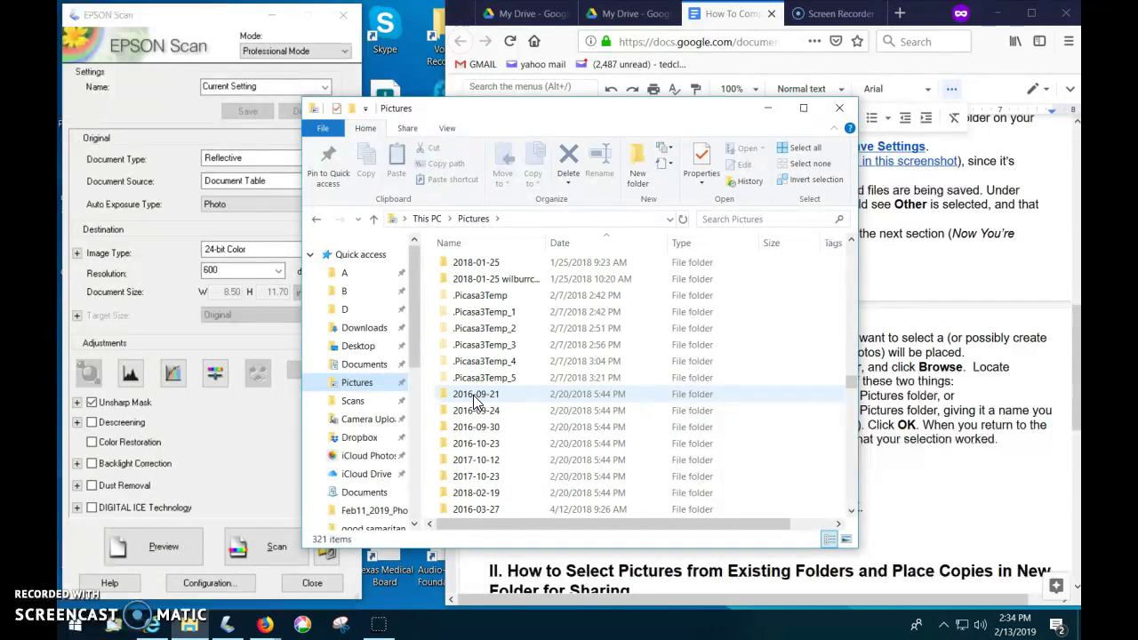
{"action": "scroll", "coordinate": [474, 401], "scroll_direction": "down", "scroll_amount": 5}
{"action": "scroll", "coordinate": [474, 401], "scroll_direction": "up", "scroll_amount": 10}
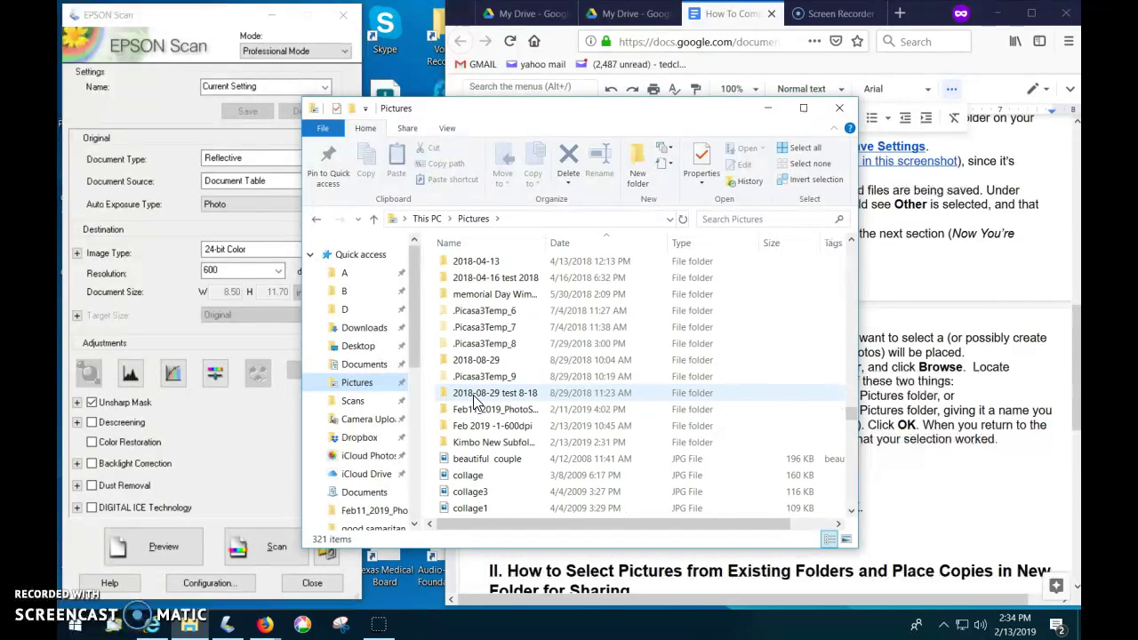
{"action": "scroll", "coordinate": [480, 356], "scroll_direction": "up", "scroll_amount": 1}
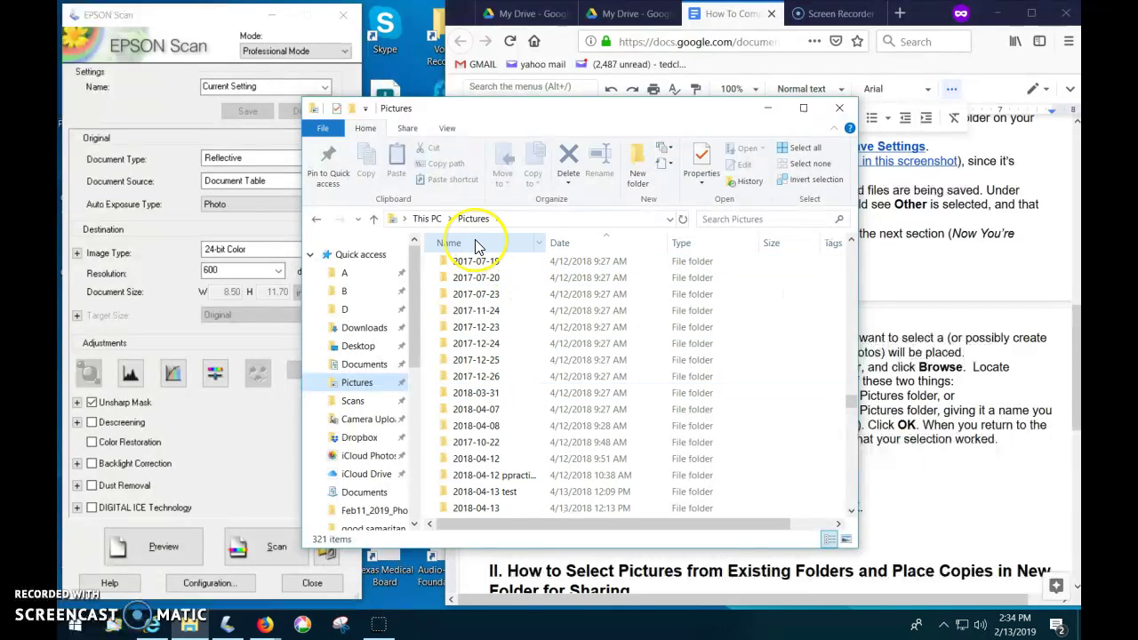
- Sort the Pictures folder by name and open the Kimbo New Subfolder - 600dpi folder
{"action": "left_click", "coordinate": [477, 246]}
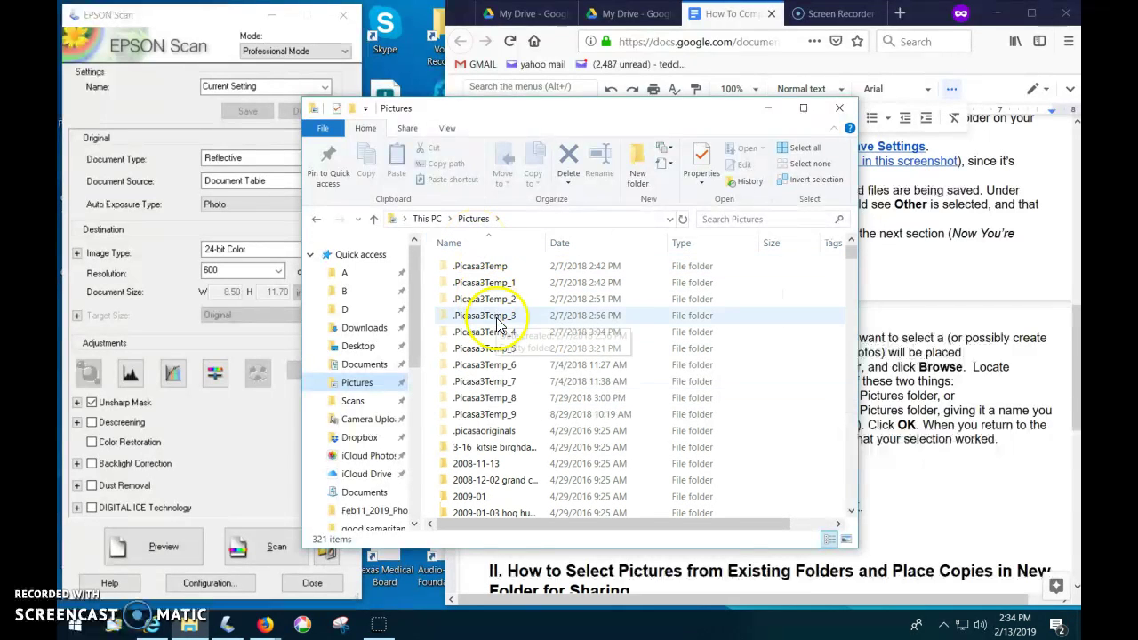
{"action": "scroll", "coordinate": [493, 311], "scroll_direction": "down", "scroll_amount": 2}
{"action": "scroll", "coordinate": [460, 466], "scroll_direction": "down", "scroll_amount": 6}
{"action": "scroll", "coordinate": [462, 467], "scroll_direction": "down", "scroll_amount": 15}
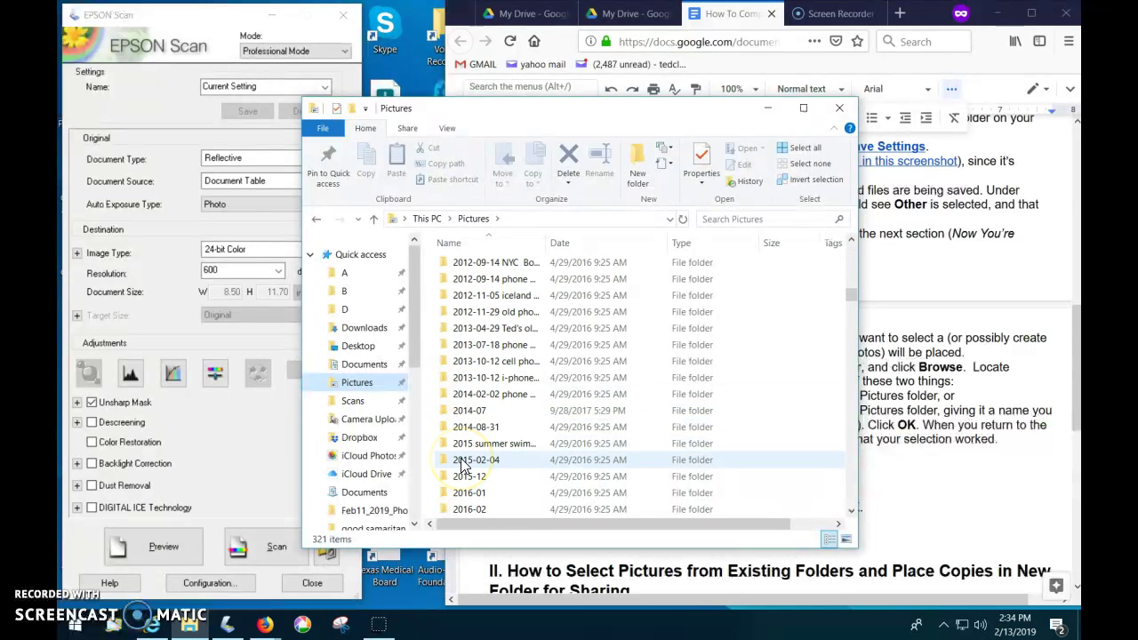
{"action": "scroll", "coordinate": [460, 465], "scroll_direction": "down", "scroll_amount": 15}
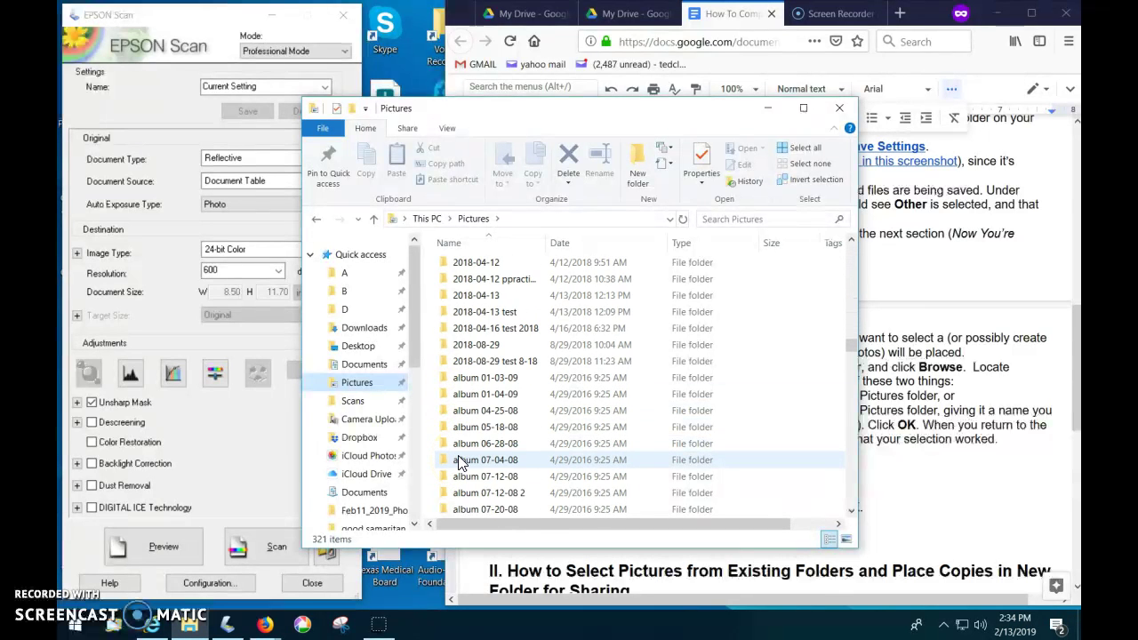
{"action": "scroll", "coordinate": [460, 463], "scroll_direction": "down", "scroll_amount": 12}
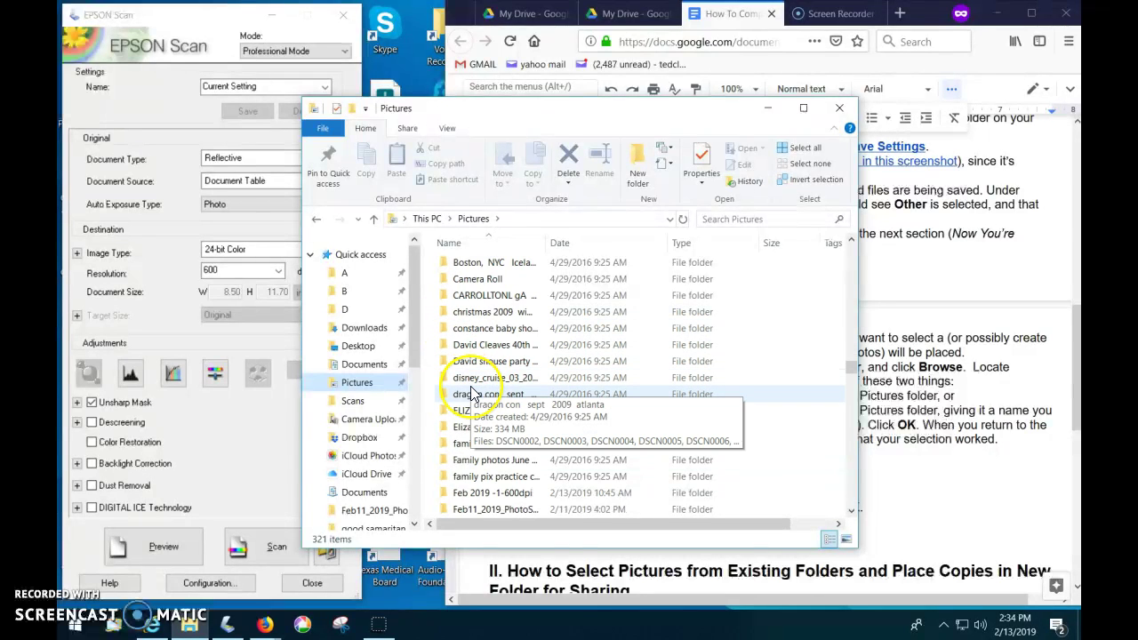
{"action": "scroll", "coordinate": [471, 393], "scroll_direction": "down", "scroll_amount": 3}
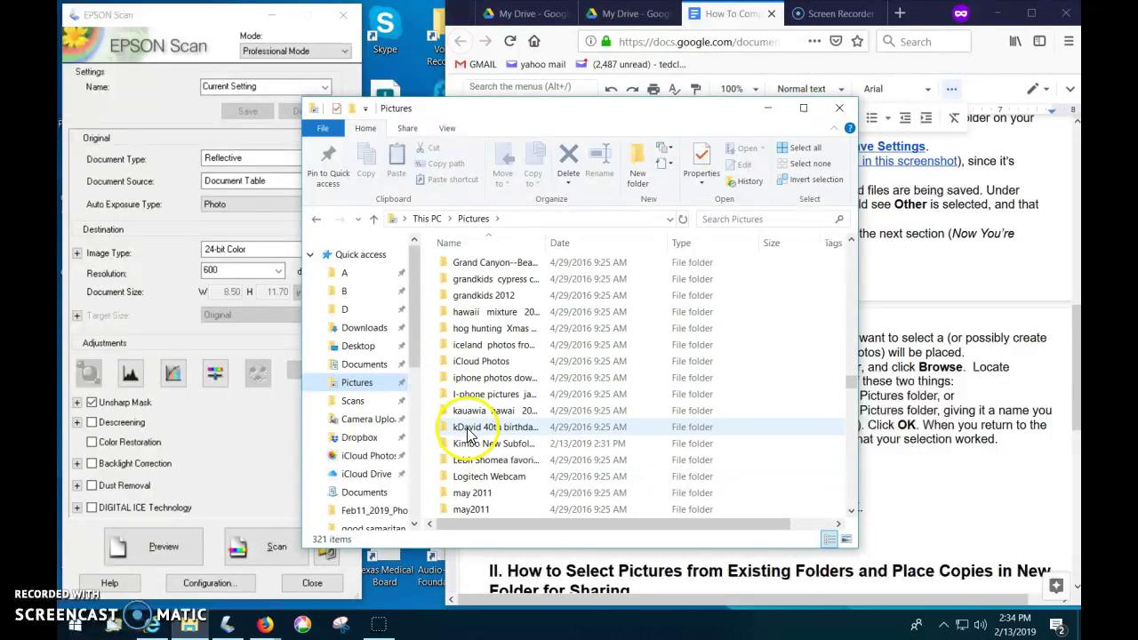
{"action": "double_click", "coordinate": [468, 451]}
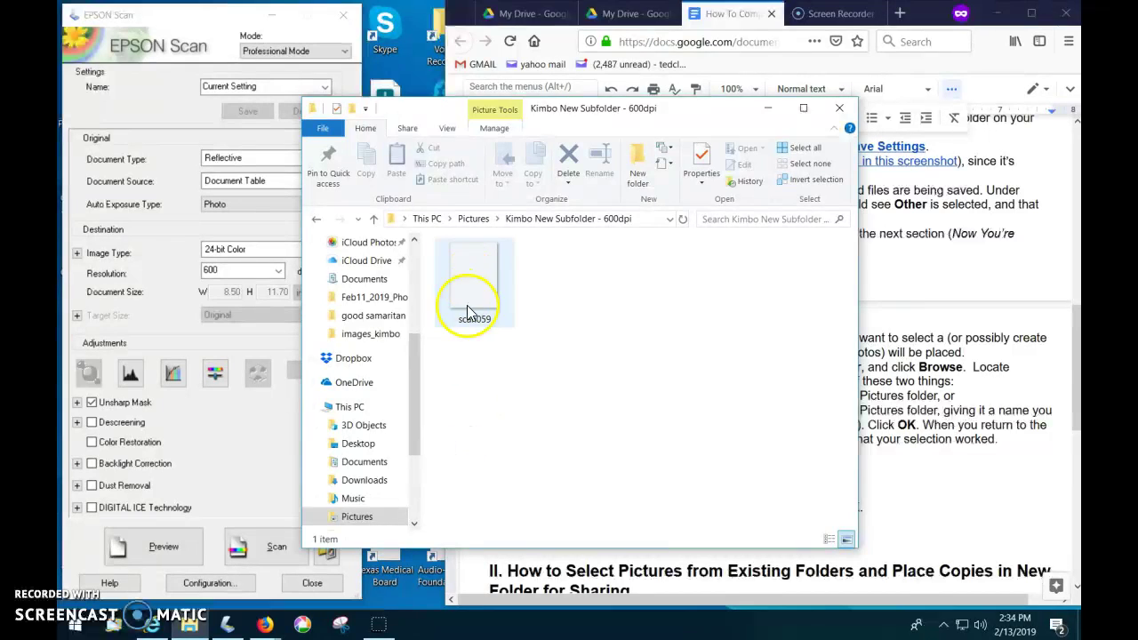
- Return to the Pictures folder, delete the Kimbo New Subfolder - 600dpi folder, and close the window
{"action": "left_click", "coordinate": [317, 220]}
{"action": "scroll", "coordinate": [485, 471], "scroll_direction": "down", "scroll_amount": 2}
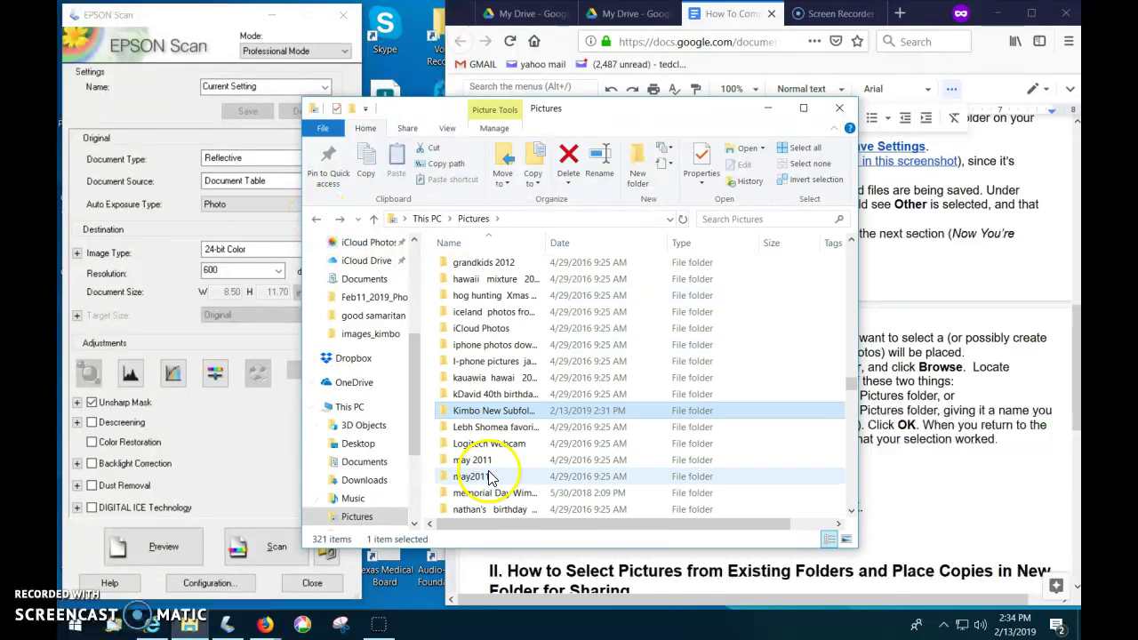
{"action": "right_click", "coordinate": [471, 416]}
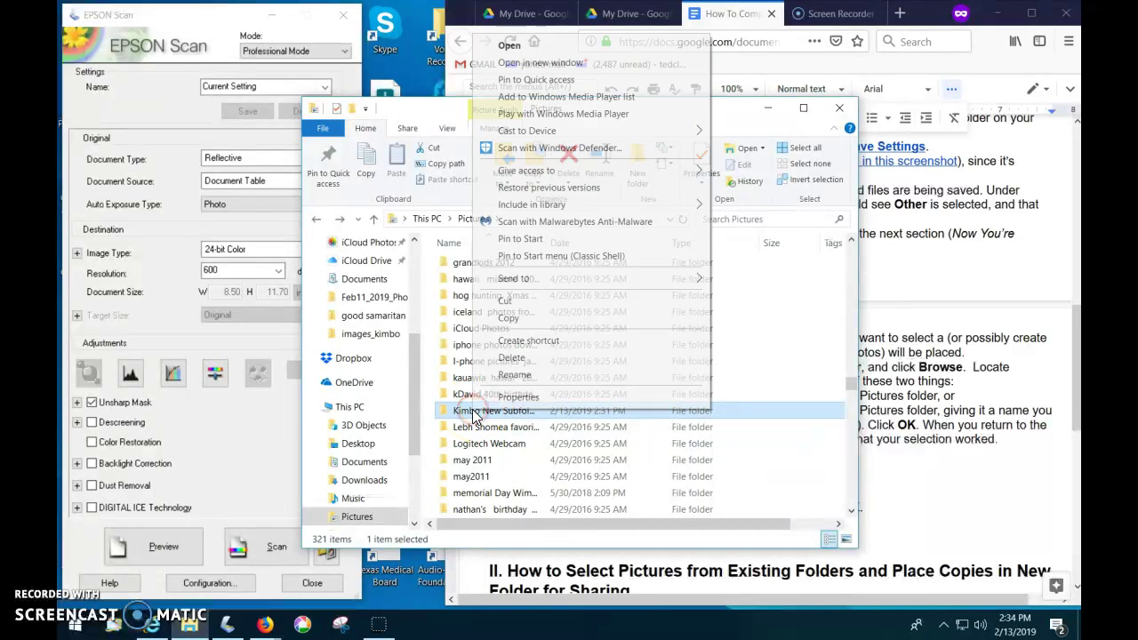
{"action": "left_click", "coordinate": [512, 358]}
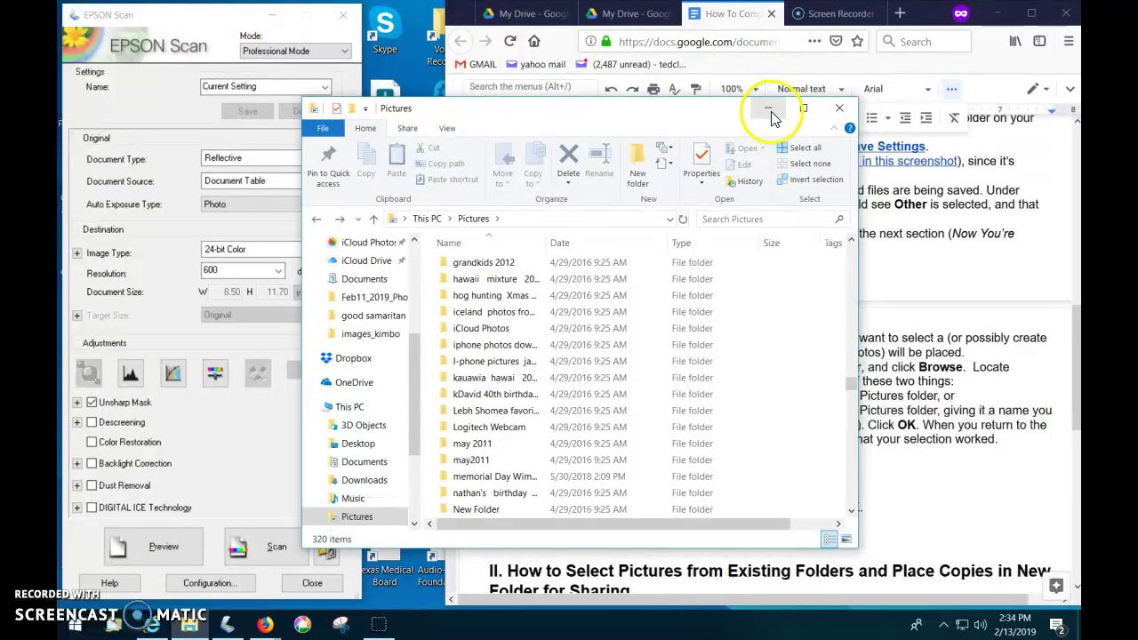
{"action": "left_click", "coordinate": [839, 111]}
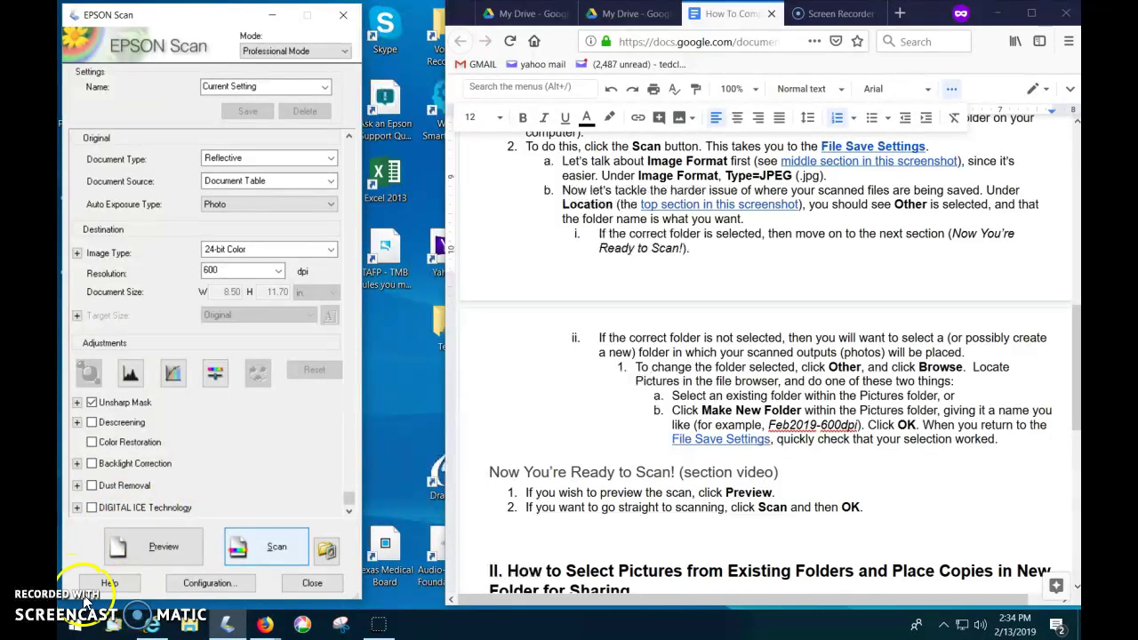
- Review the document's instructions on saving scanned photos to a chosen folder and on starting the scan
{"action": "scroll", "coordinate": [644, 338], "scroll_direction": "down", "scroll_amount": 1}
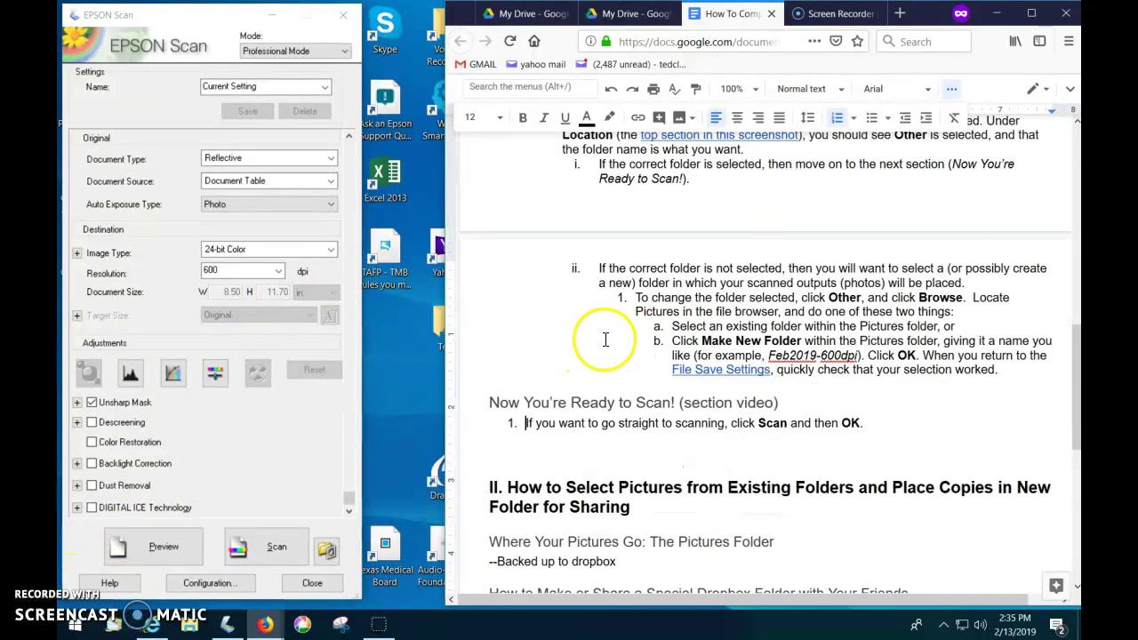
{"action": "scroll", "coordinate": [604, 340], "scroll_direction": "up", "scroll_amount": 2}
{"action": "scroll", "coordinate": [604, 341], "scroll_direction": "up", "scroll_amount": 1}
{"action": "scroll", "coordinate": [606, 267], "scroll_direction": "down", "scroll_amount": 1}
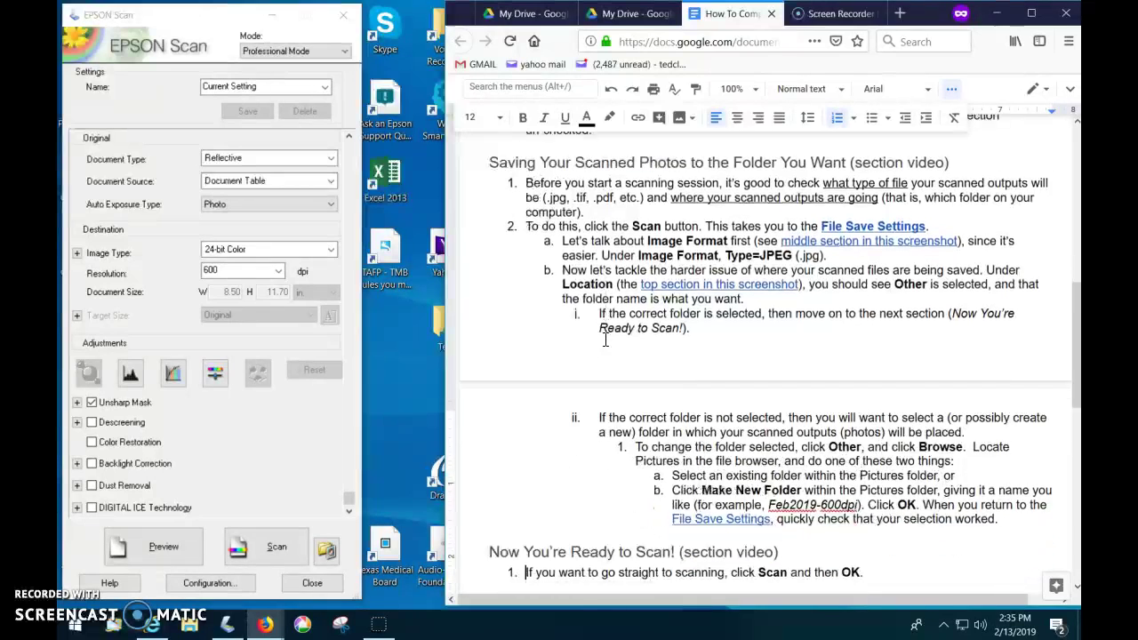
{"action": "scroll", "coordinate": [607, 203], "scroll_direction": "up", "scroll_amount": 1}
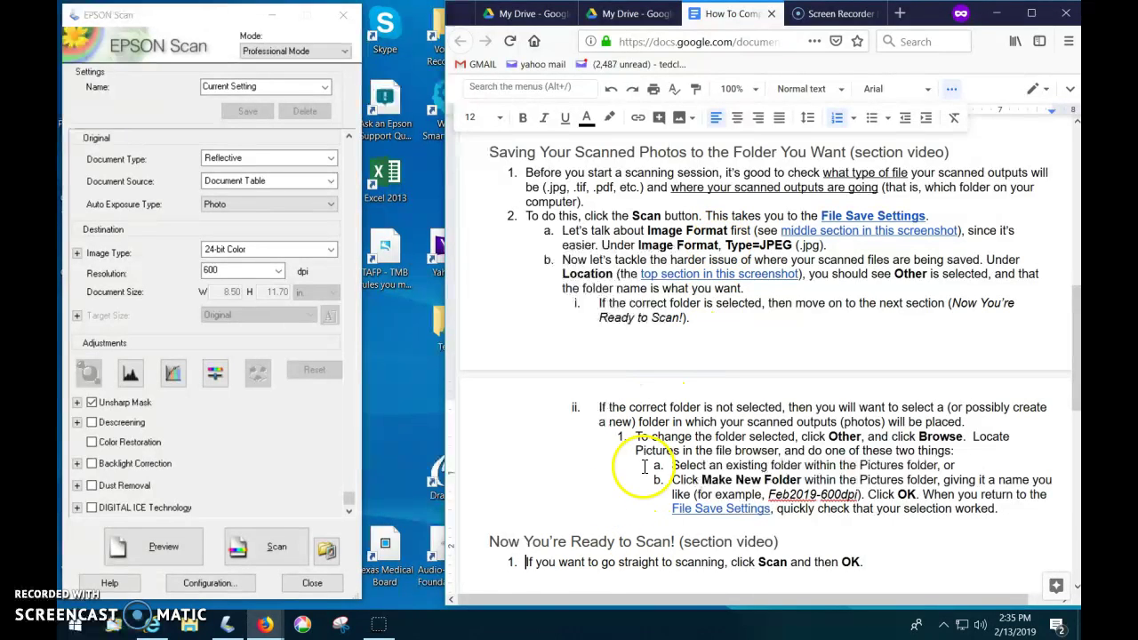
{"action": "scroll", "coordinate": [644, 464], "scroll_direction": "down", "scroll_amount": 3}
{"action": "scroll", "coordinate": [644, 462], "scroll_direction": "down", "scroll_amount": 2}
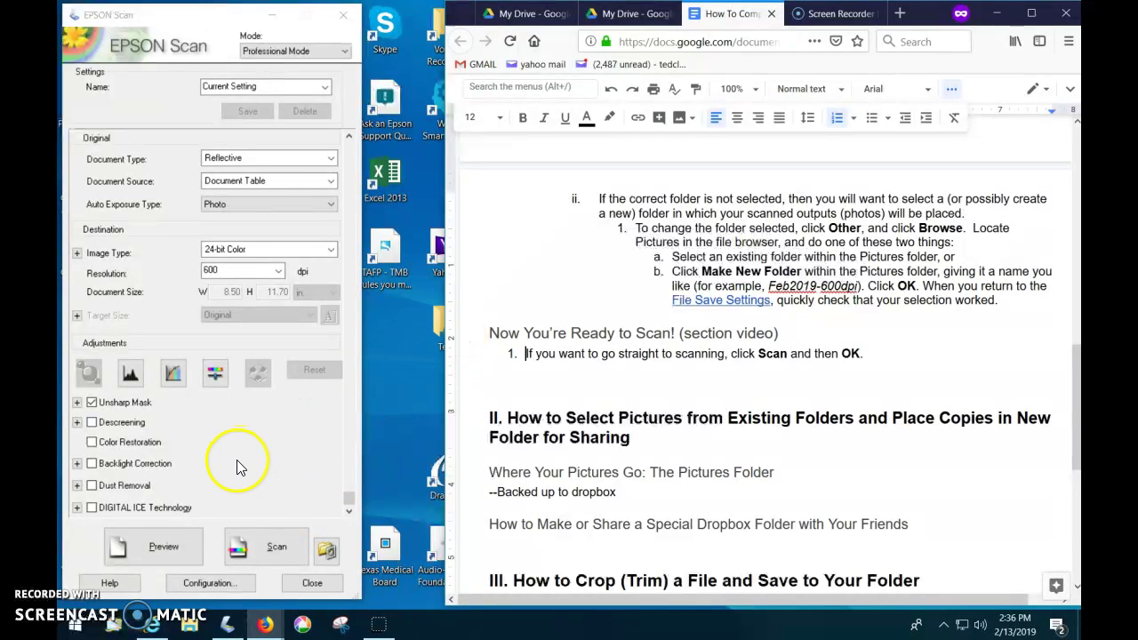
- Open the scanner's File Save Settings, set the location to Other, and expand Pictures in the folder browser
{"action": "left_click", "coordinate": [276, 548]}
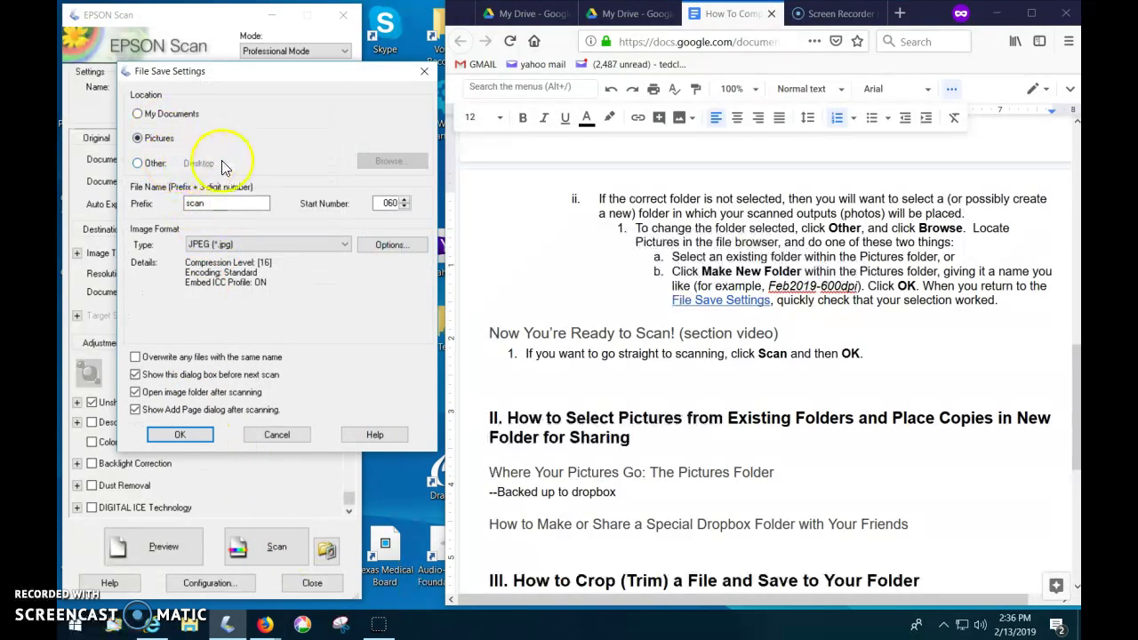
{"action": "left_click", "coordinate": [137, 162]}
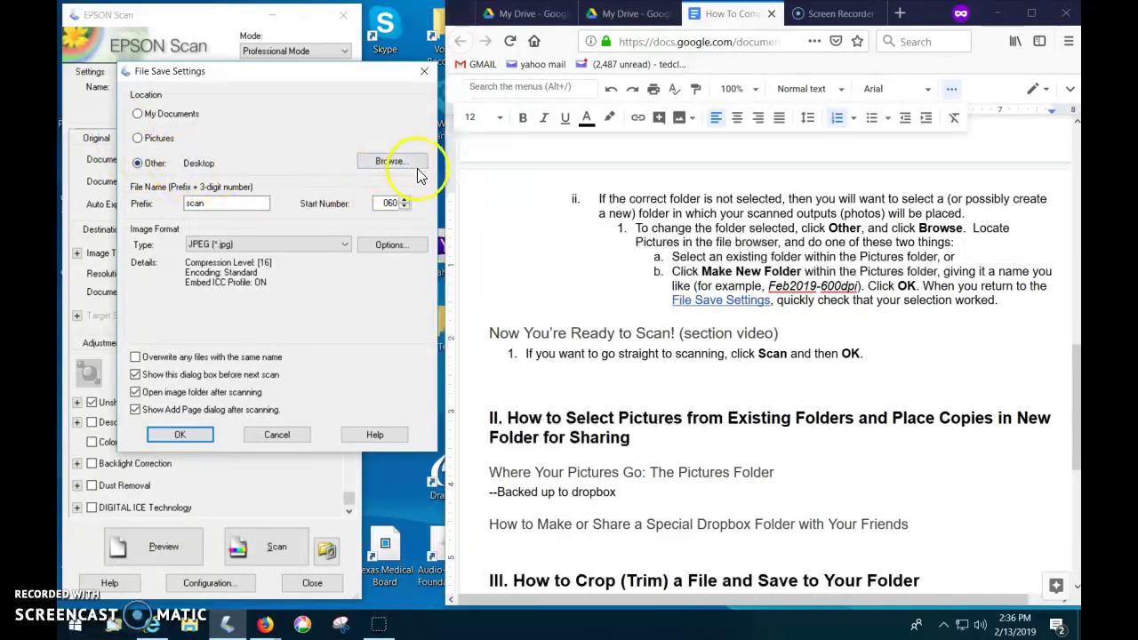
{"action": "left_click", "coordinate": [390, 162]}
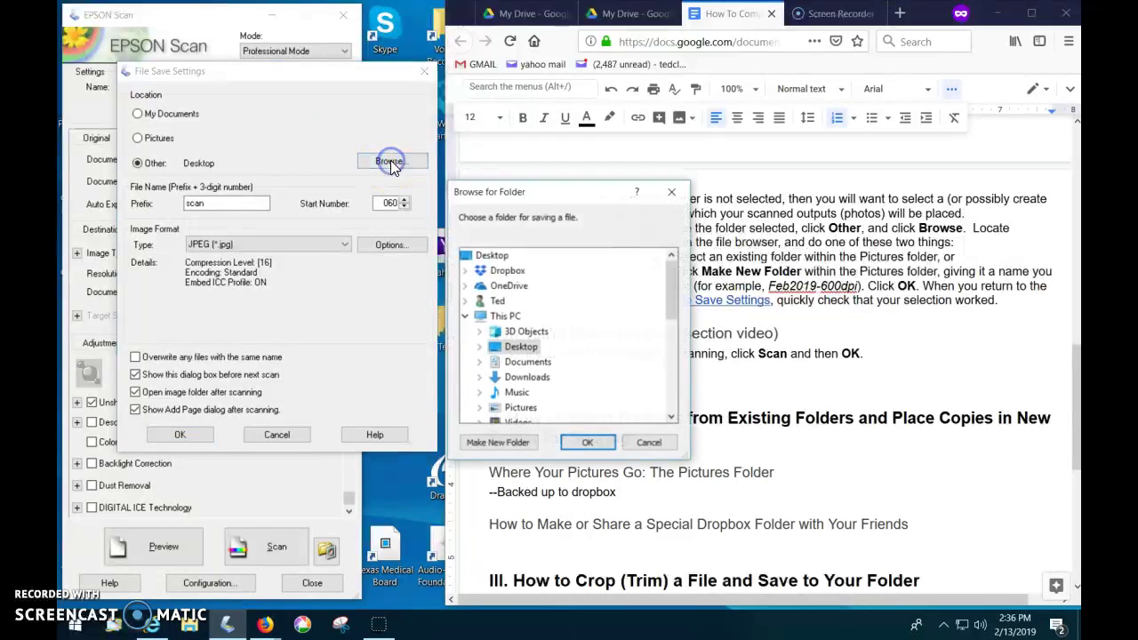
{"action": "scroll", "coordinate": [518, 345], "scroll_direction": "down", "scroll_amount": 1}
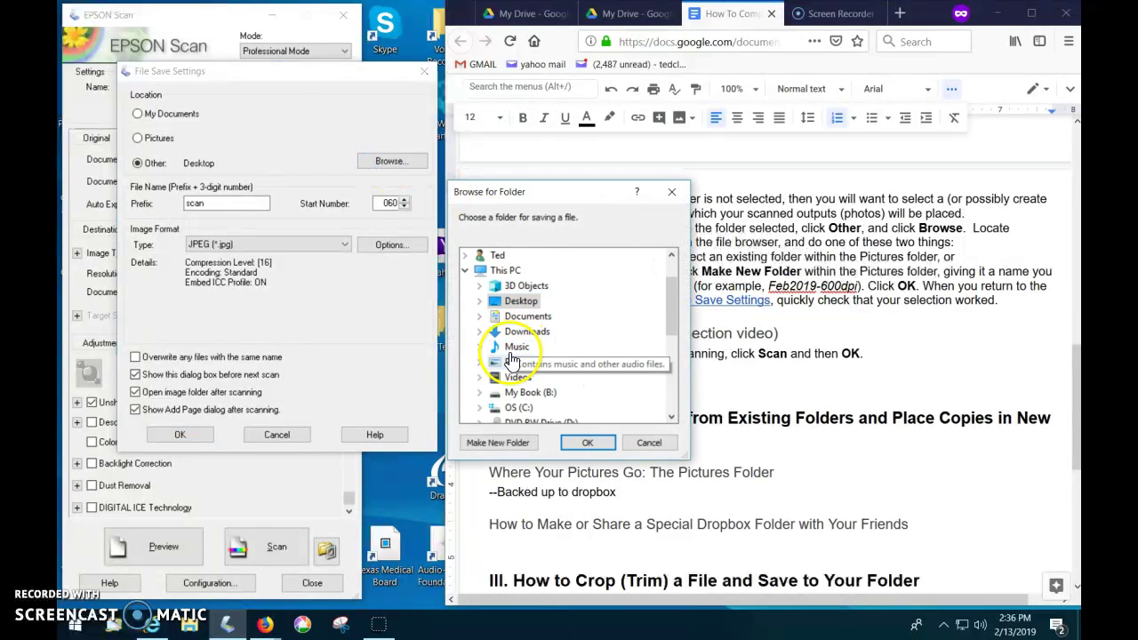
{"action": "left_click", "coordinate": [518, 362]}
- Choose the existing Feb 2019 -1-600dpi folder within Pictures as the save location for the scans
{"action": "scroll", "coordinate": [518, 365], "scroll_direction": "down", "scroll_amount": 8}
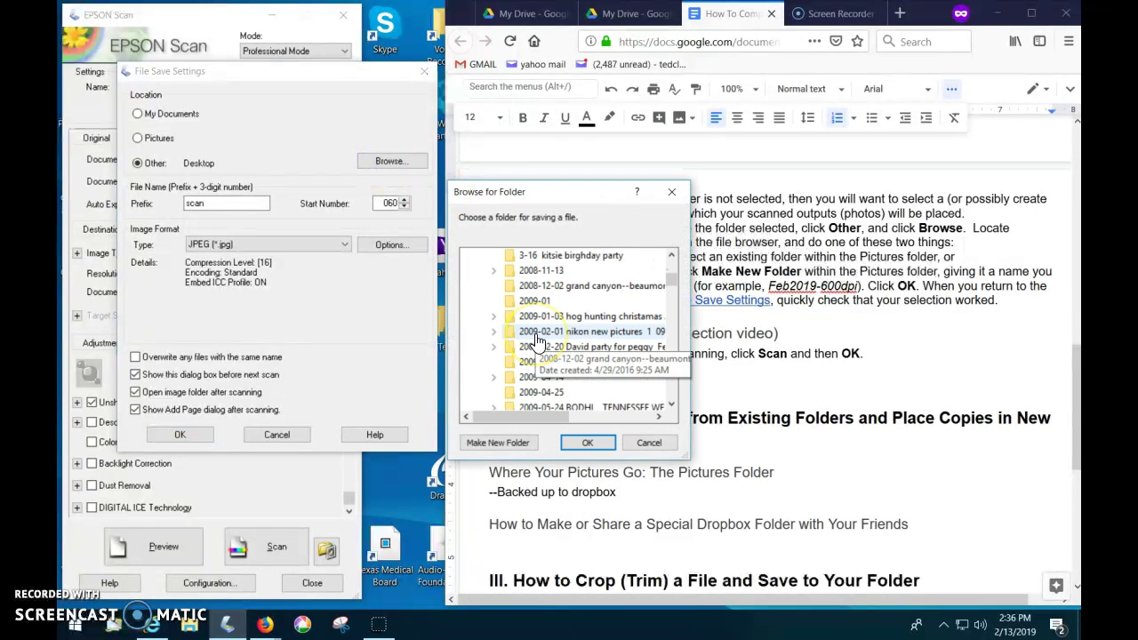
{"action": "scroll", "coordinate": [538, 340], "scroll_direction": "down", "scroll_amount": 12}
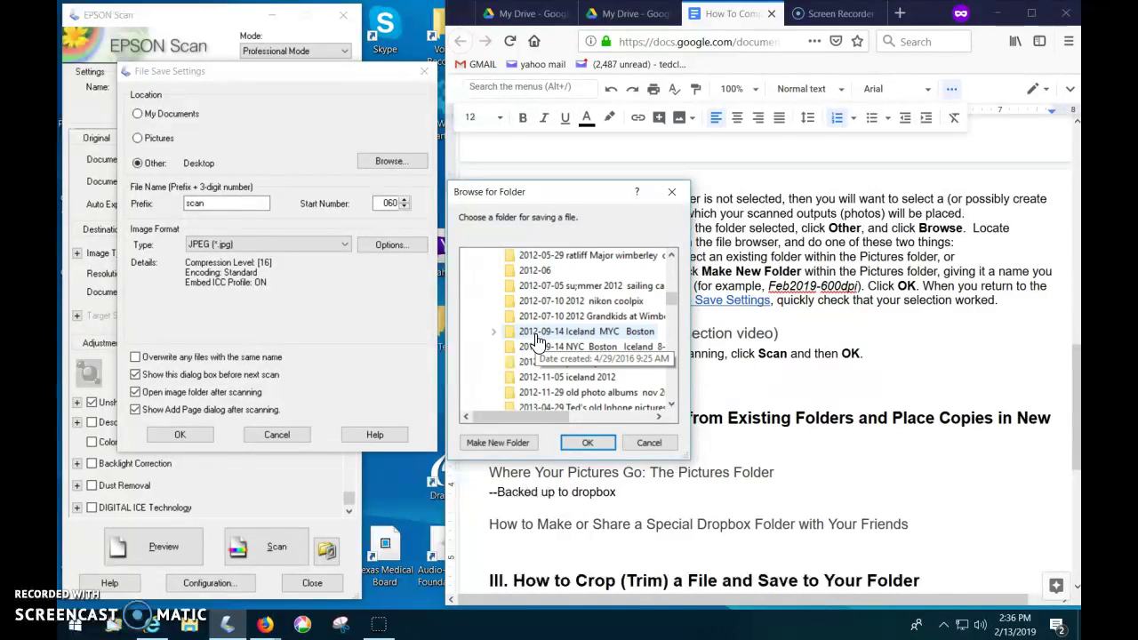
{"action": "scroll", "coordinate": [536, 343], "scroll_direction": "down", "scroll_amount": 14}
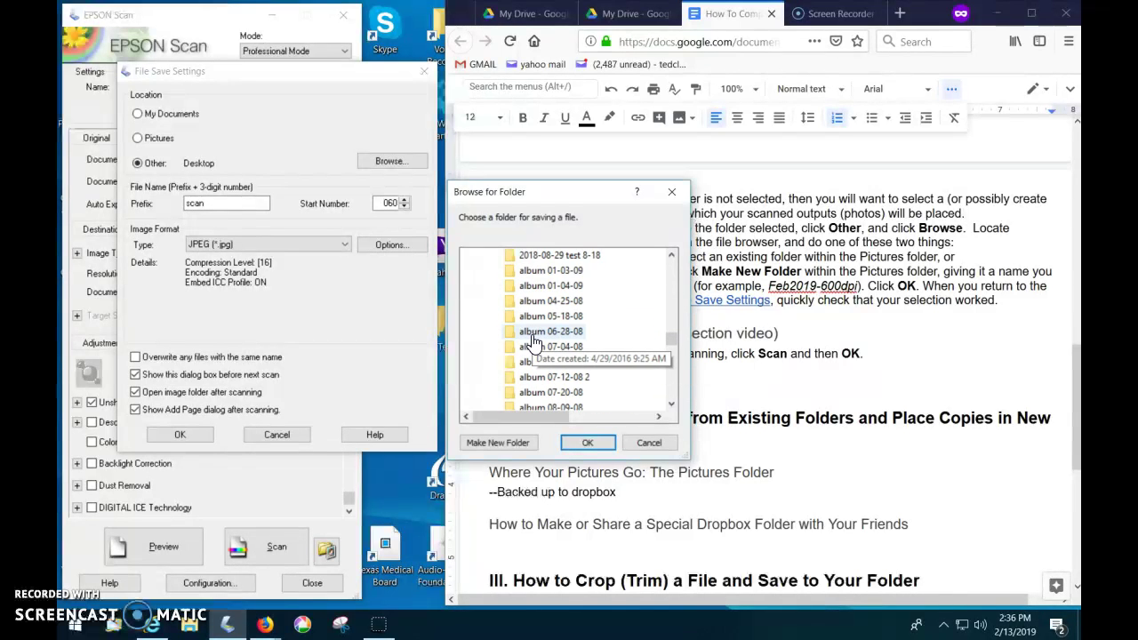
{"action": "scroll", "coordinate": [534, 343], "scroll_direction": "down", "scroll_amount": 1}
{"action": "left_click", "coordinate": [537, 334]}
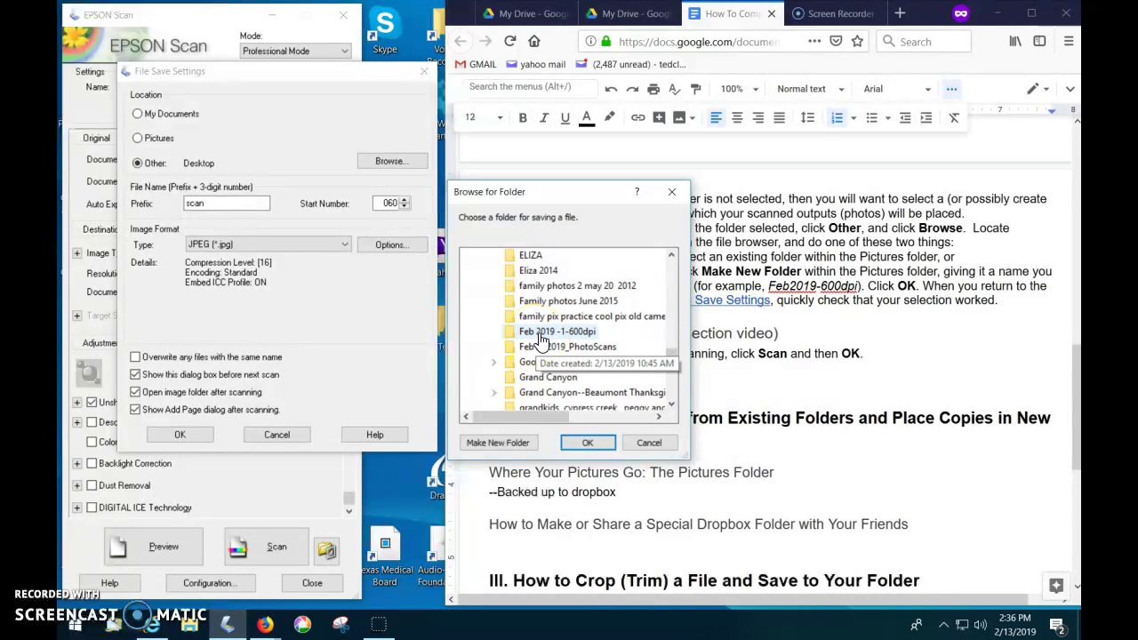
{"action": "left_click", "coordinate": [580, 338]}
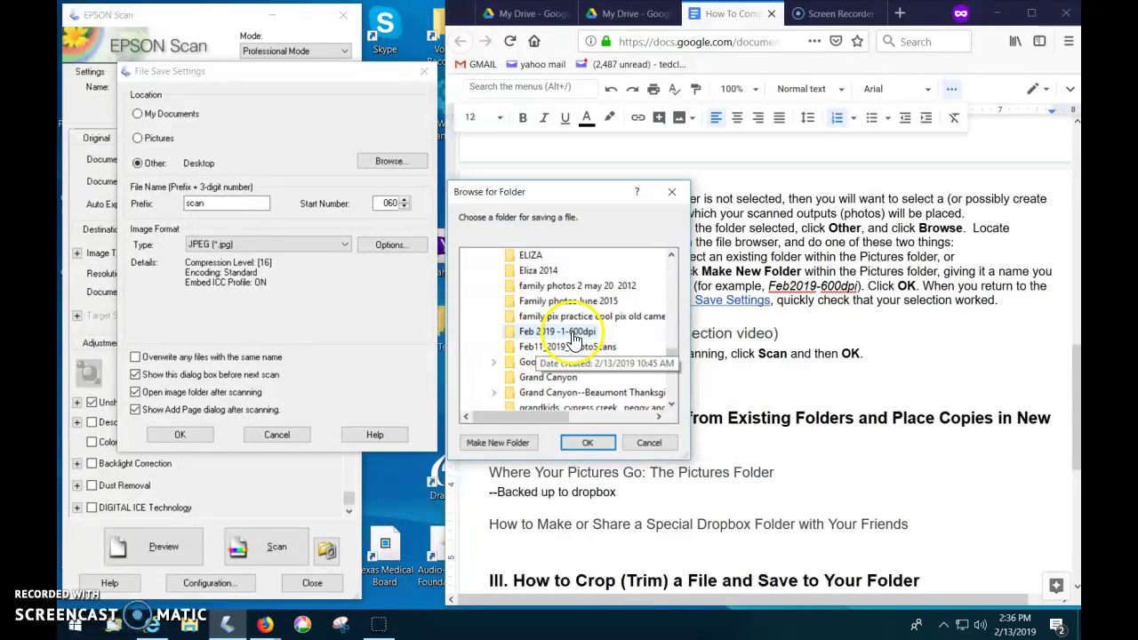
{"action": "left_click", "coordinate": [562, 335]}
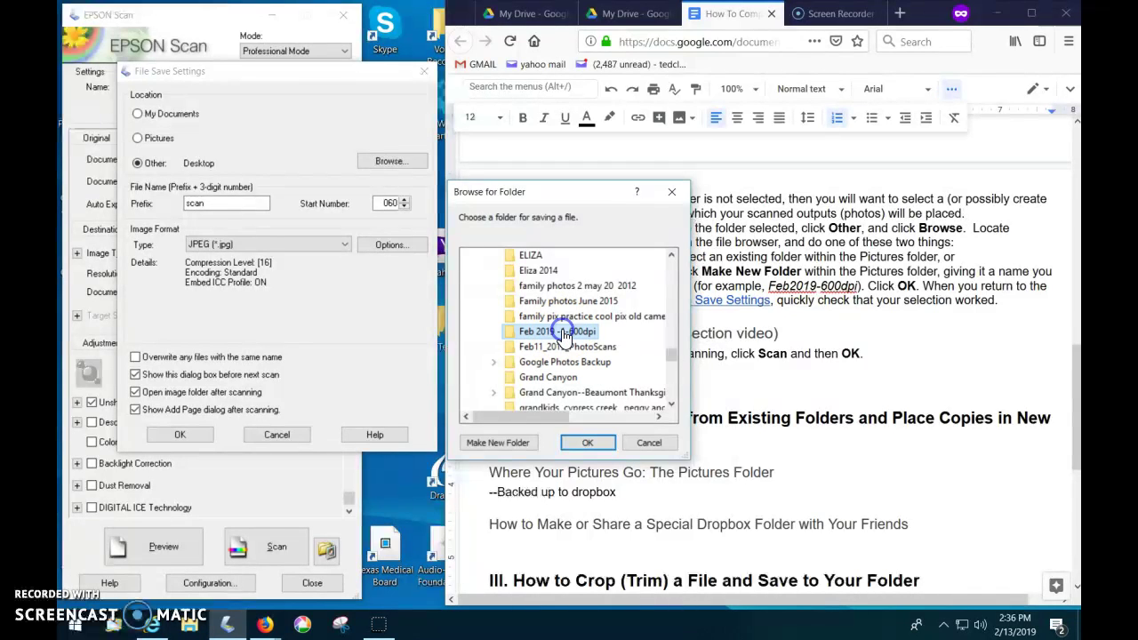
{"action": "left_click", "coordinate": [586, 442]}
- Accept the file save settings to run the scan into the Feb 2019 -1-600dpi folder
{"action": "left_click", "coordinate": [249, 182]}
{"action": "left_click", "coordinate": [189, 440]}
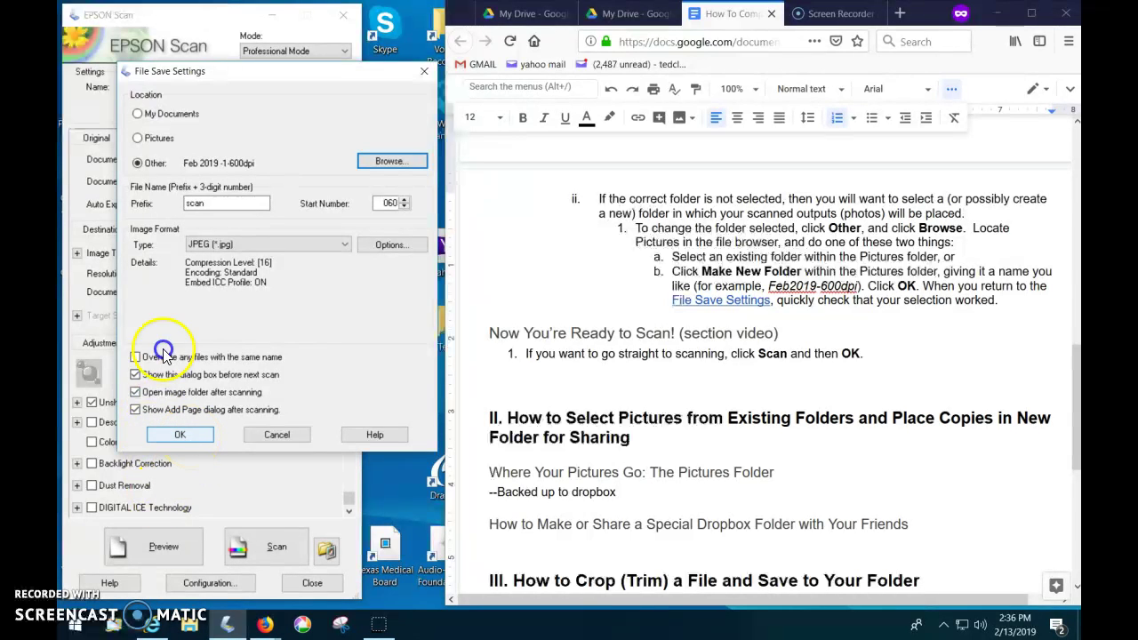
{"action": "left_click", "coordinate": [183, 435]}
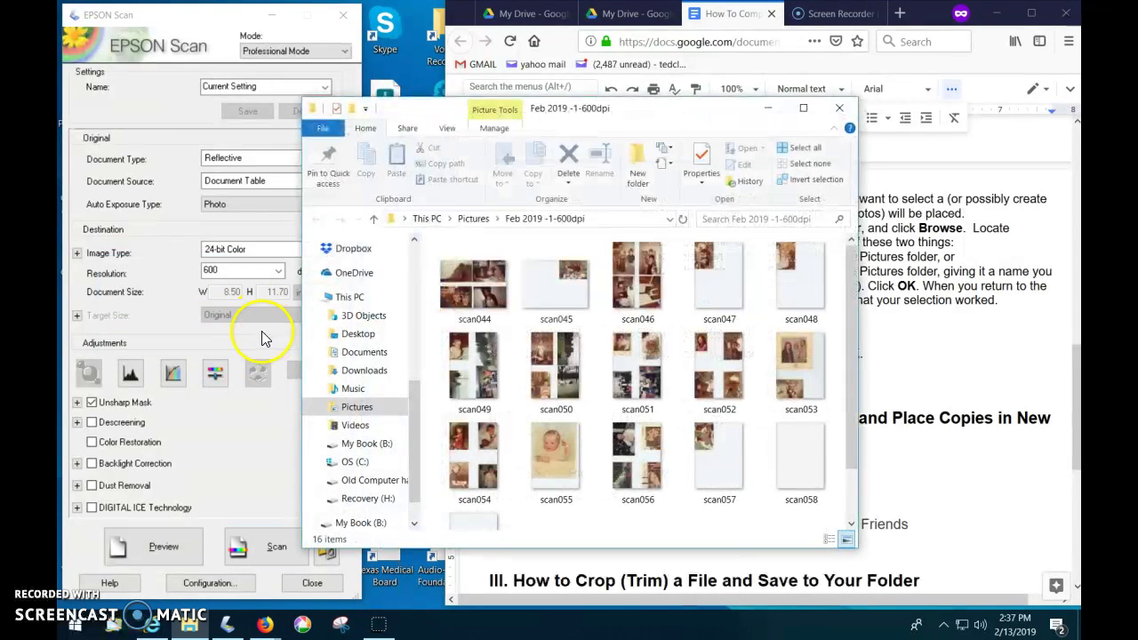
- Move and enlarge the Feb 2019 -1-600dpi folder window, and look over the scanned images down to scan060
{"action": "left_click_drag", "start_coordinate": [630, 112], "coordinate": [504, 49]}
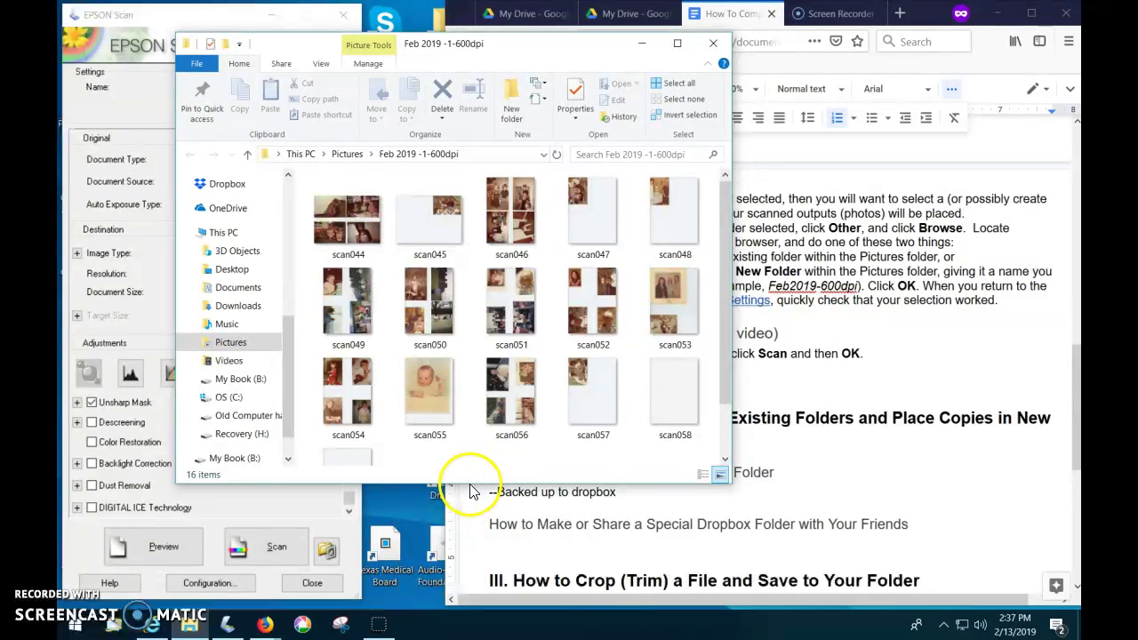
{"action": "left_click_drag", "start_coordinate": [471, 484], "coordinate": [455, 590]}
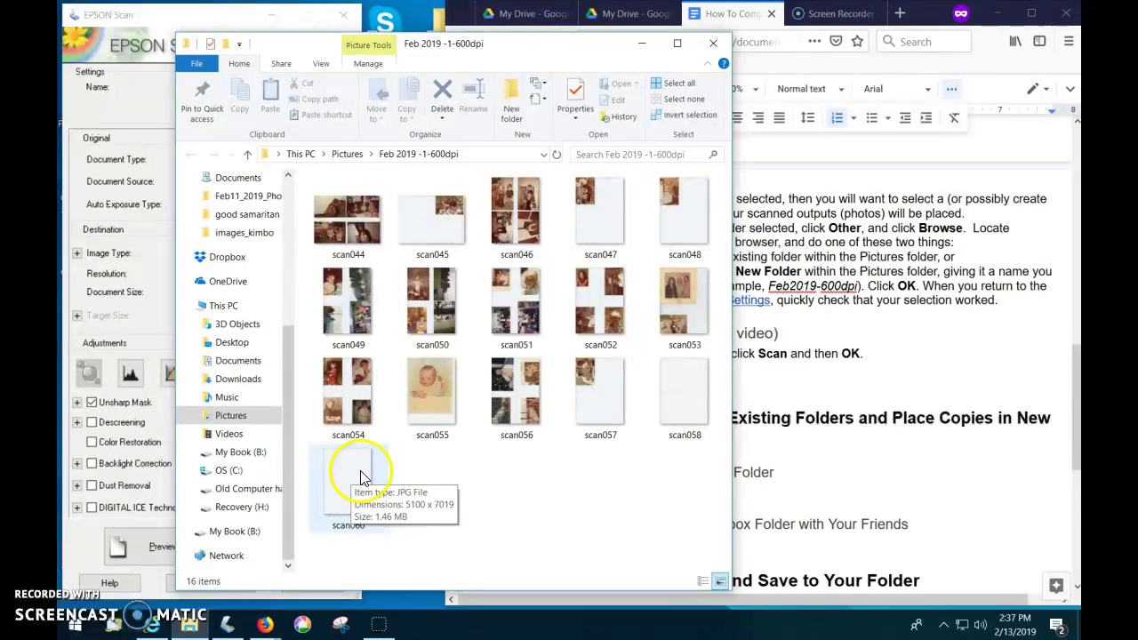
{"action": "left_click", "coordinate": [431, 396]}
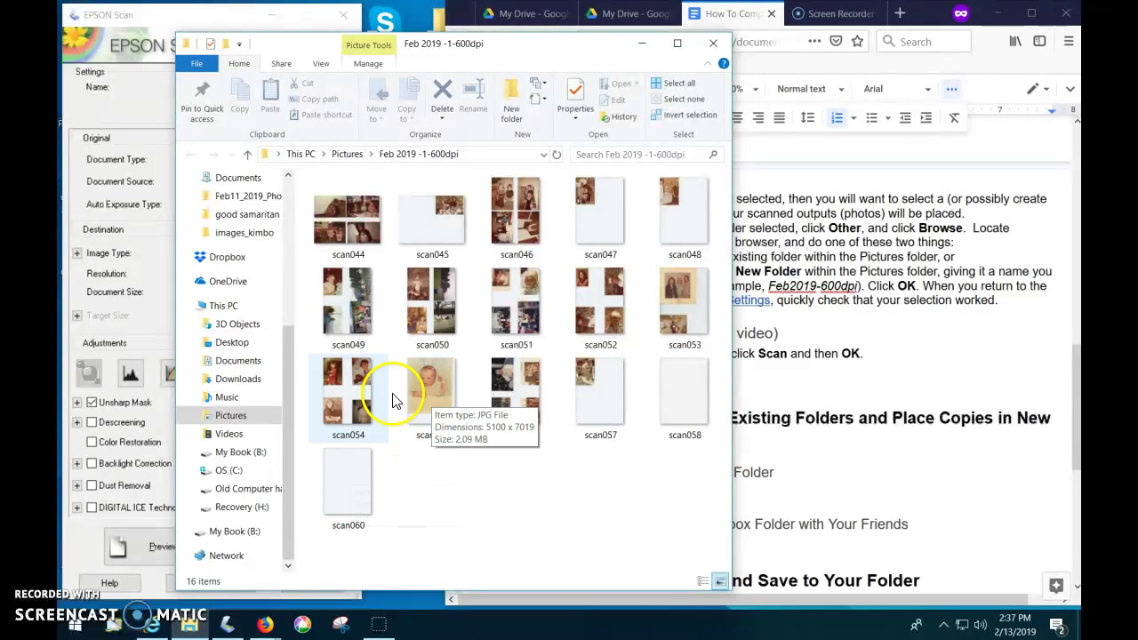
{"action": "left_click", "coordinate": [367, 383]}
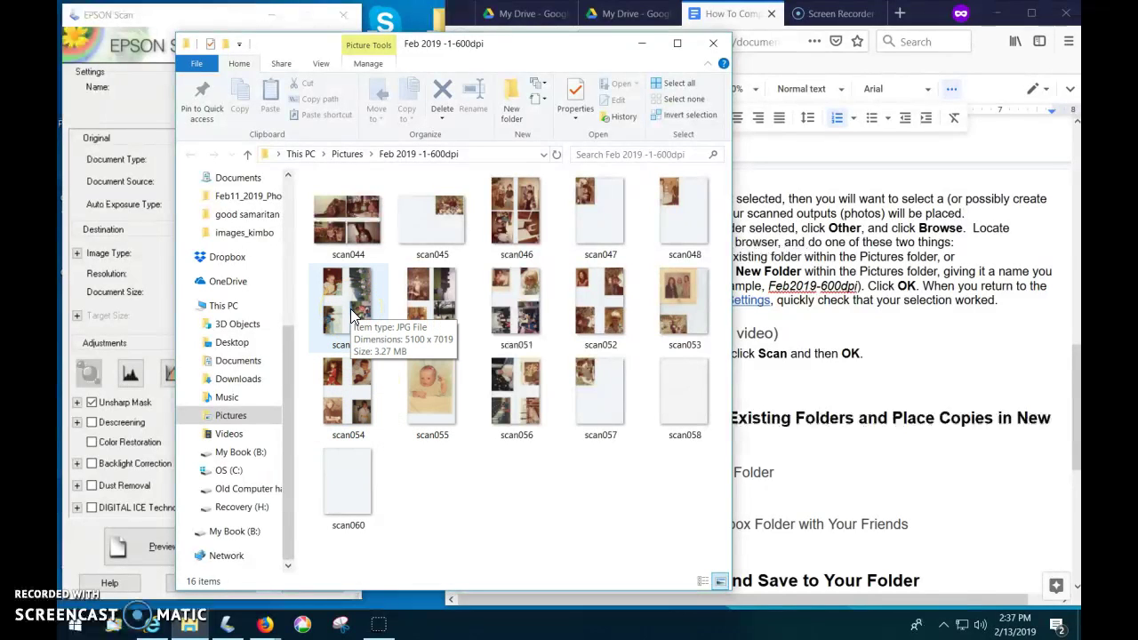
{"action": "left_click", "coordinate": [398, 533]}
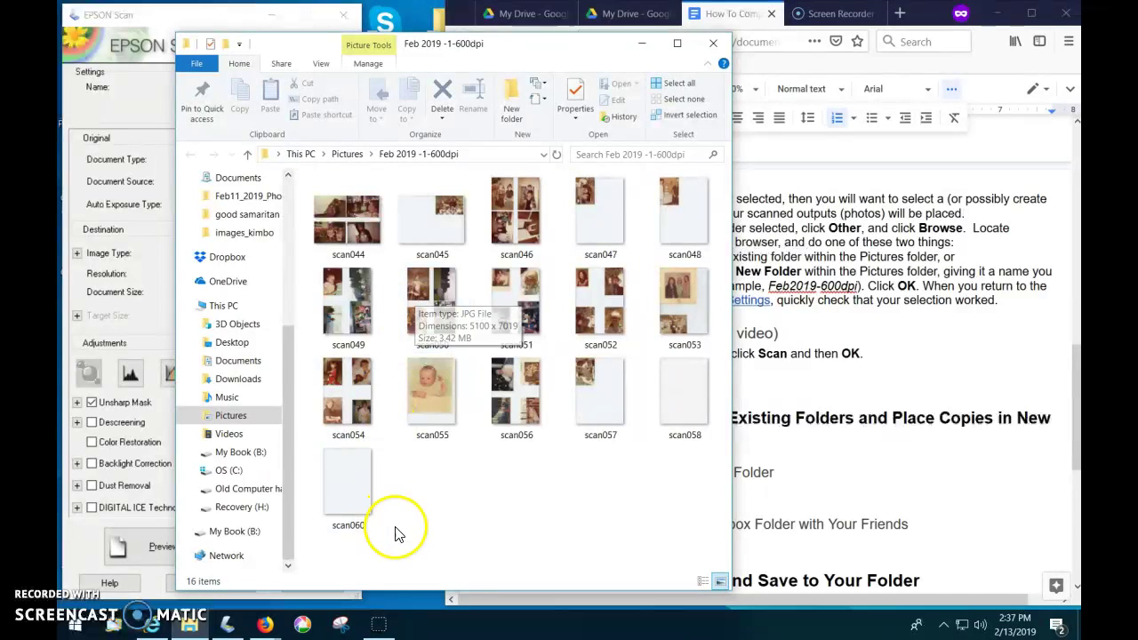
- Delete the blank scans scan060 and scan058 from the Feb 2019 -1-600dpi folder, and close its window
{"action": "right_click", "coordinate": [353, 484]}
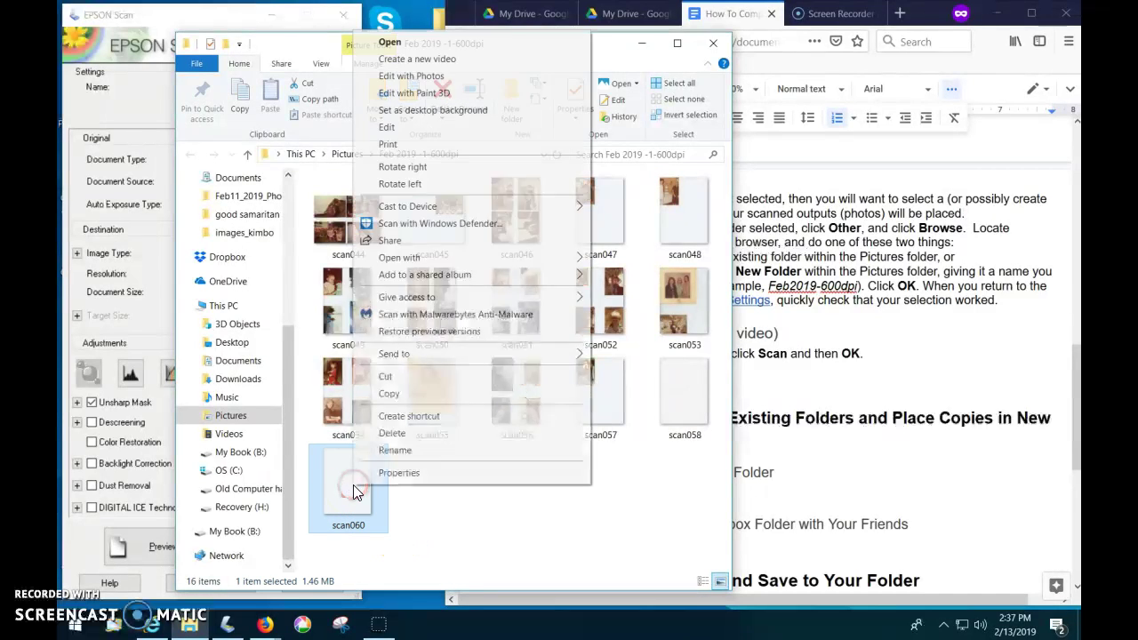
{"action": "left_click", "coordinate": [391, 434]}
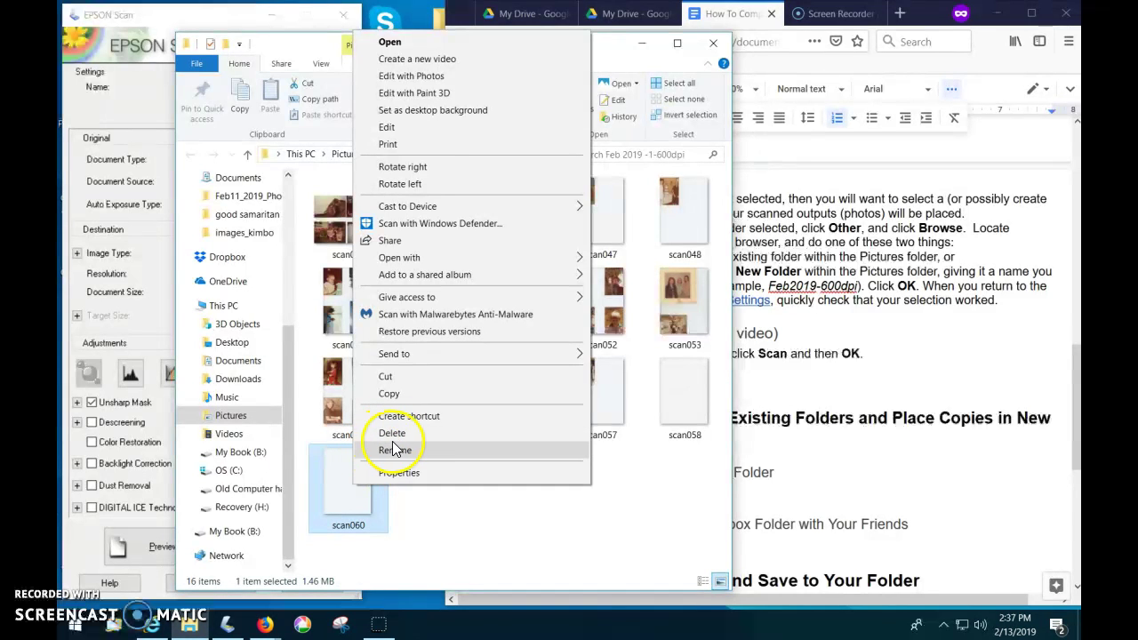
{"action": "left_click", "coordinate": [409, 436]}
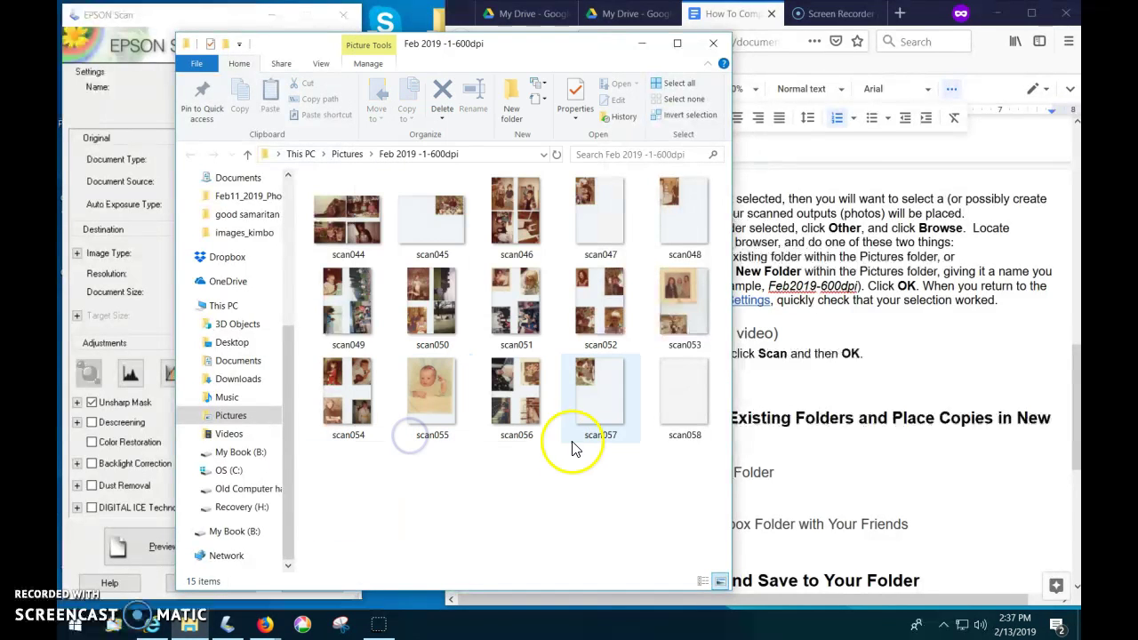
{"action": "left_click", "coordinate": [686, 402]}
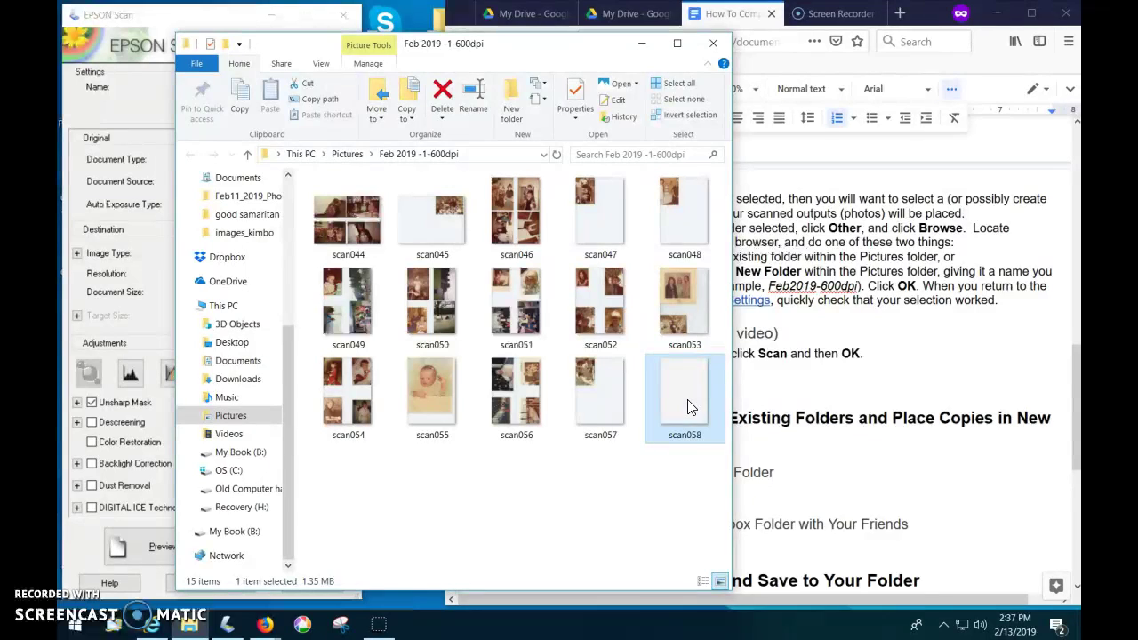
{"action": "right_click", "coordinate": [687, 400]}
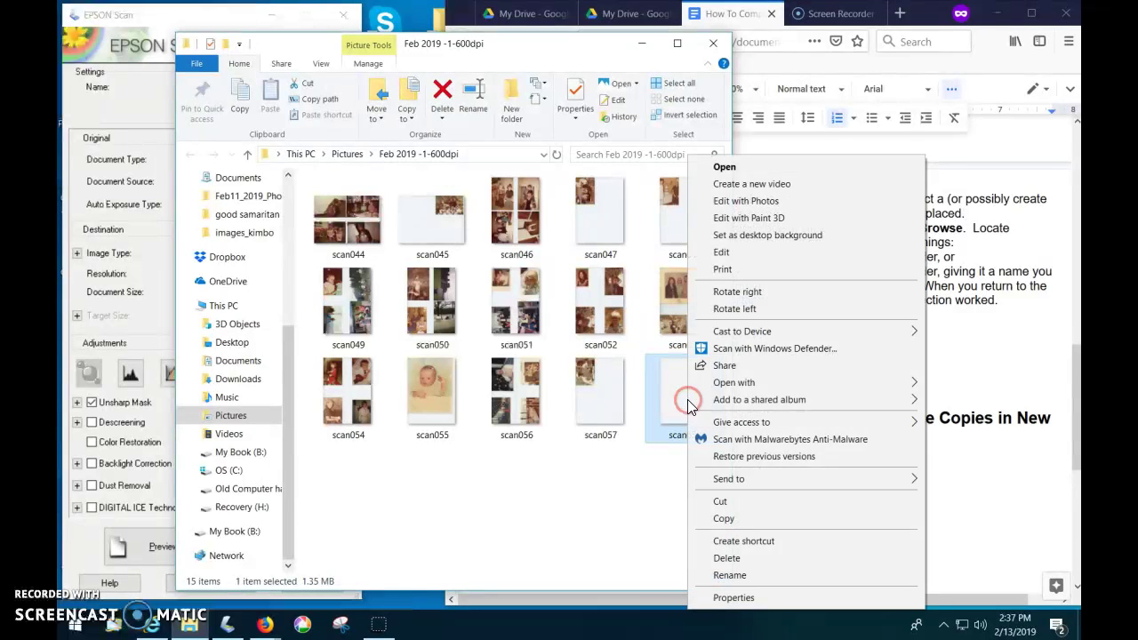
{"action": "left_click", "coordinate": [726, 558]}
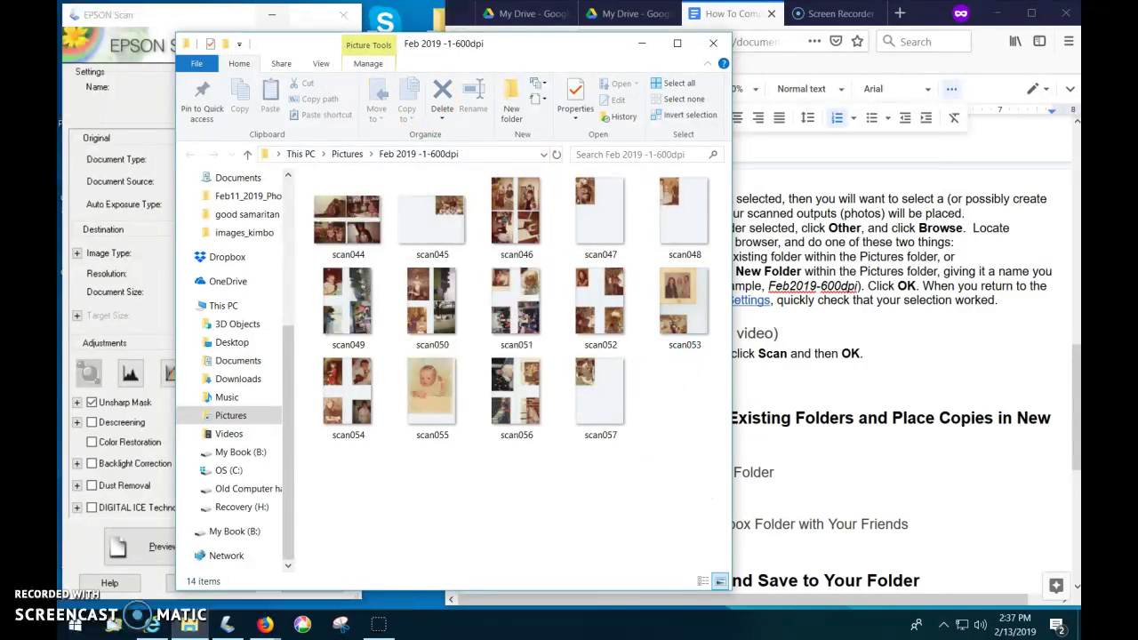
{"action": "left_click", "coordinate": [713, 42]}
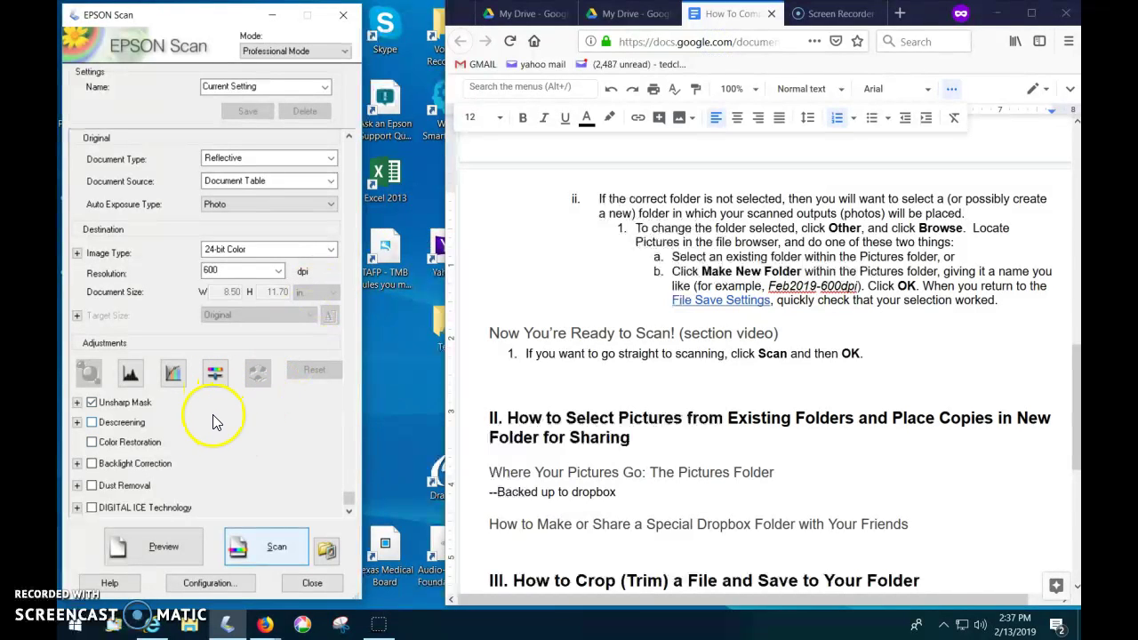